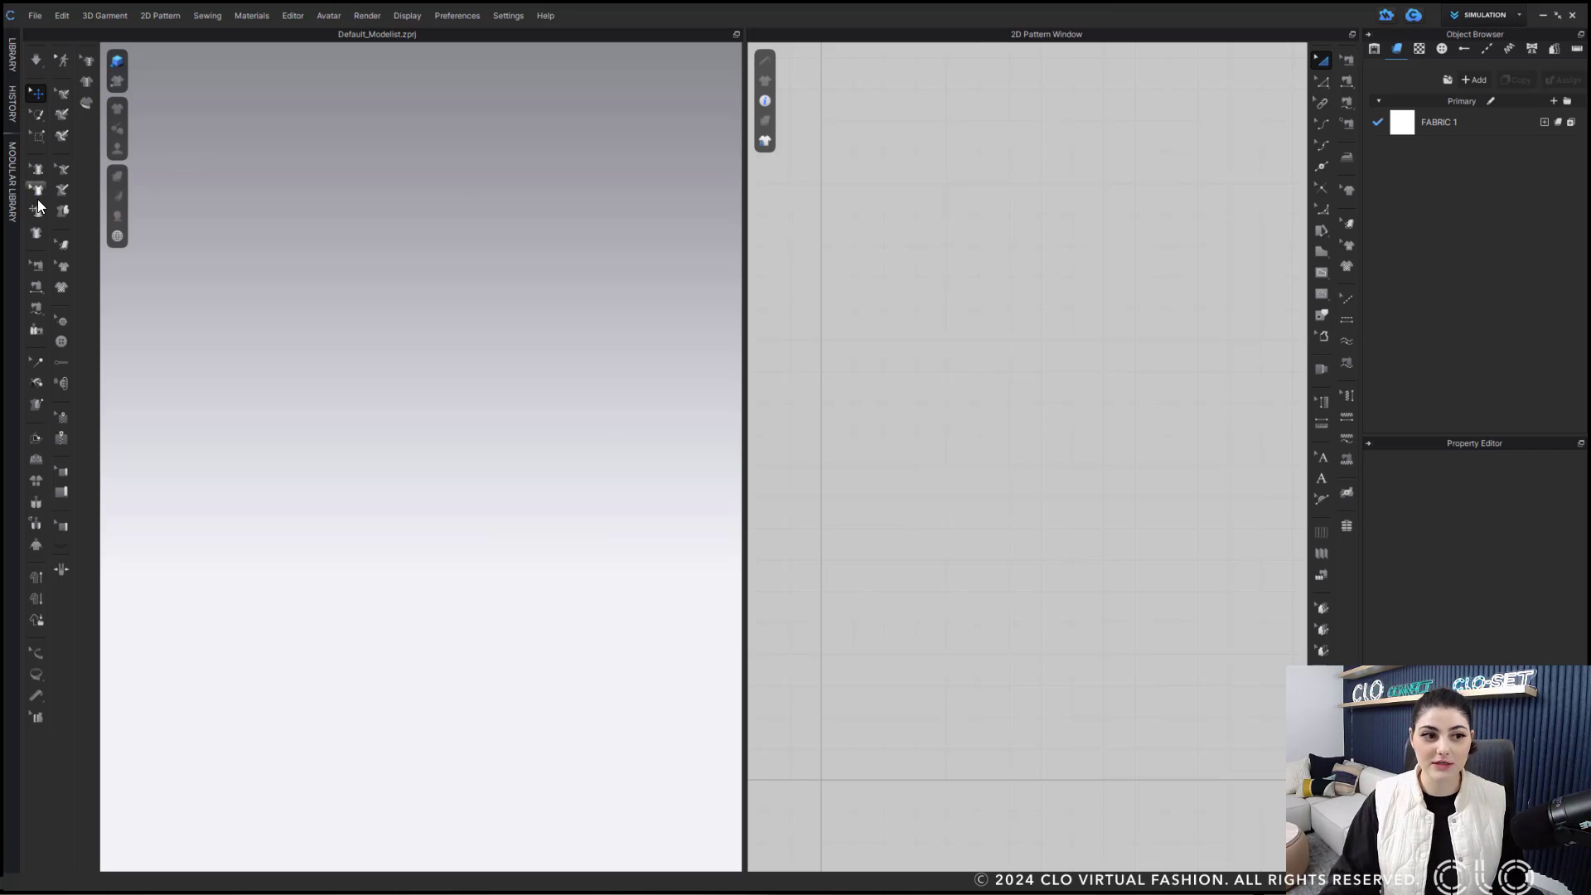
Step: Open the Modular Library panel, then collapse it again to free space
left_click(12, 166)
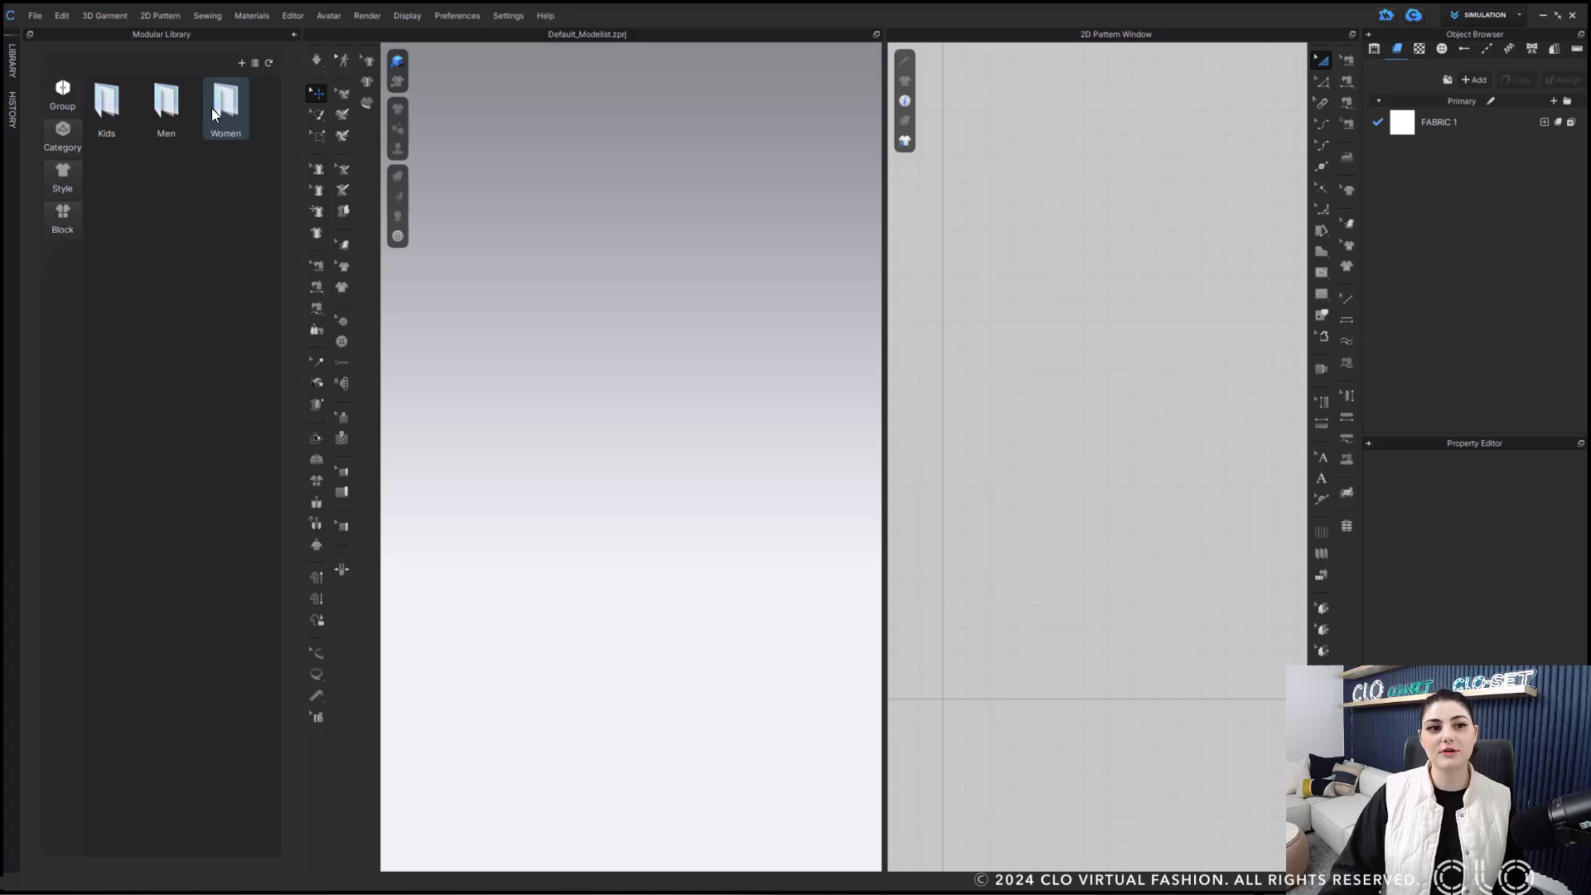
left_click(294, 35)
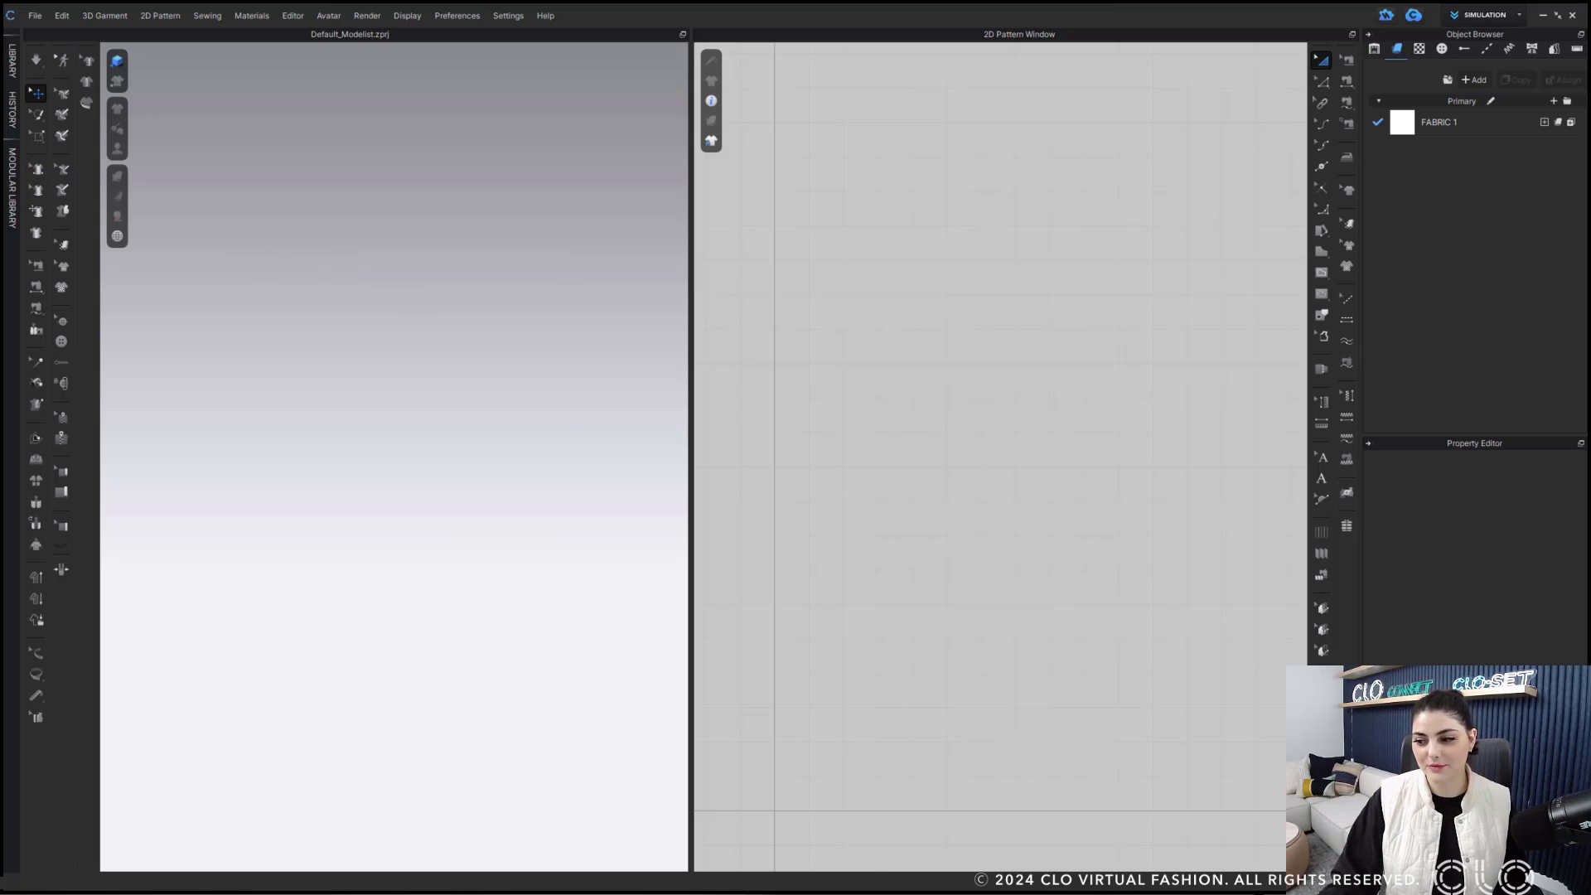
Step: Drop the old modular shirt .zprj file from Explorer into the 3D window
left_click_drag(0, 274, 594, 316)
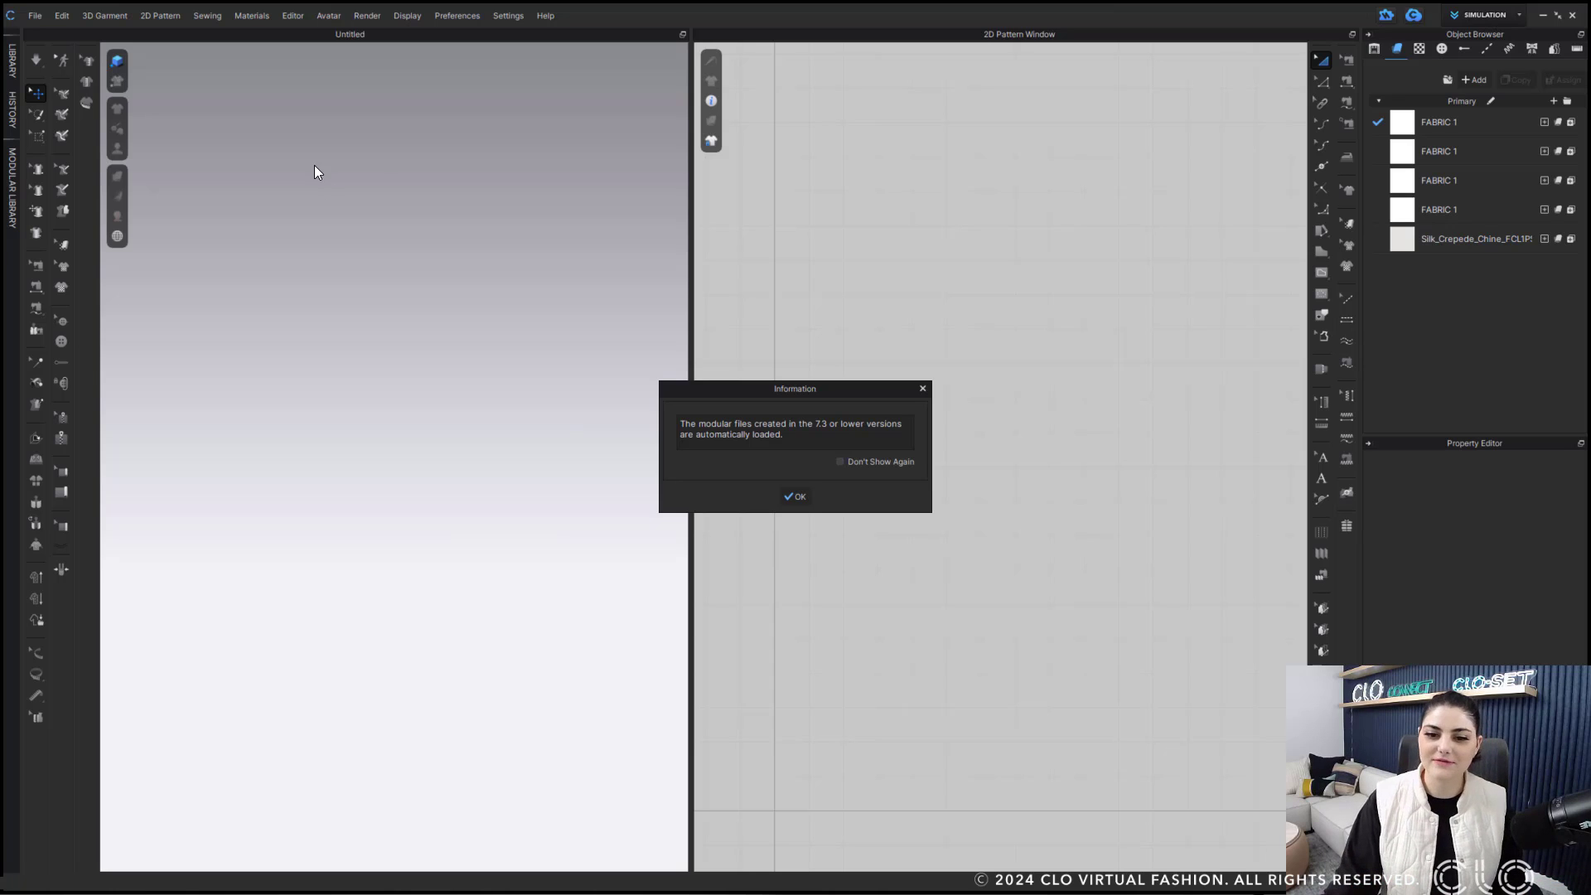
Step: Accept the 7.3 auto-load notice, then show the Other page of User Settings
left_click(796, 496)
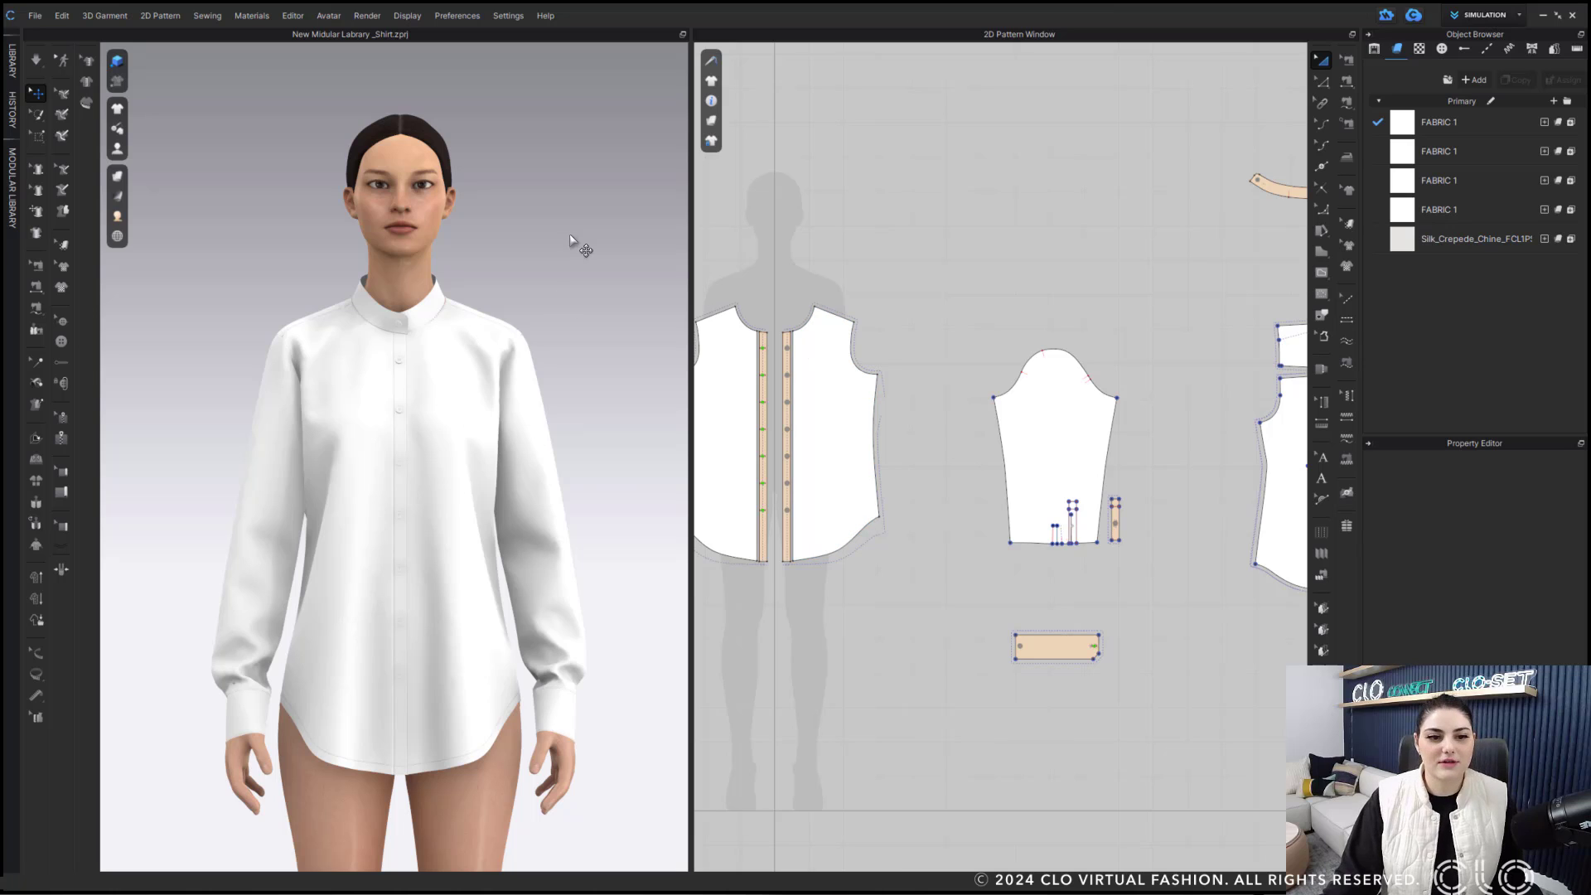
scroll(607, 263, "down", 5)
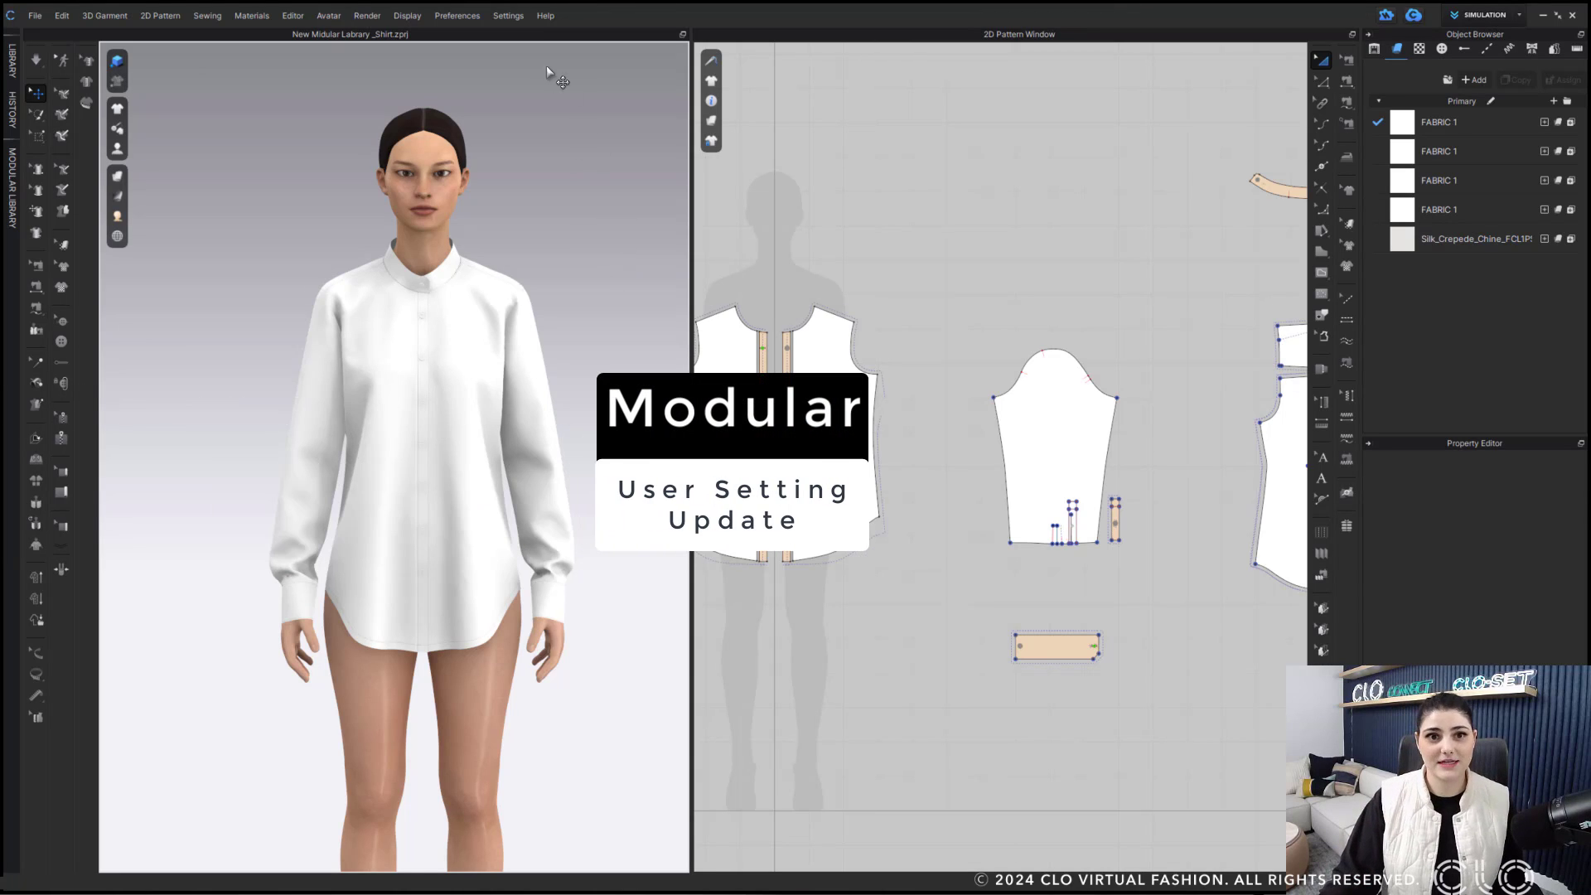
left_click(512, 17)
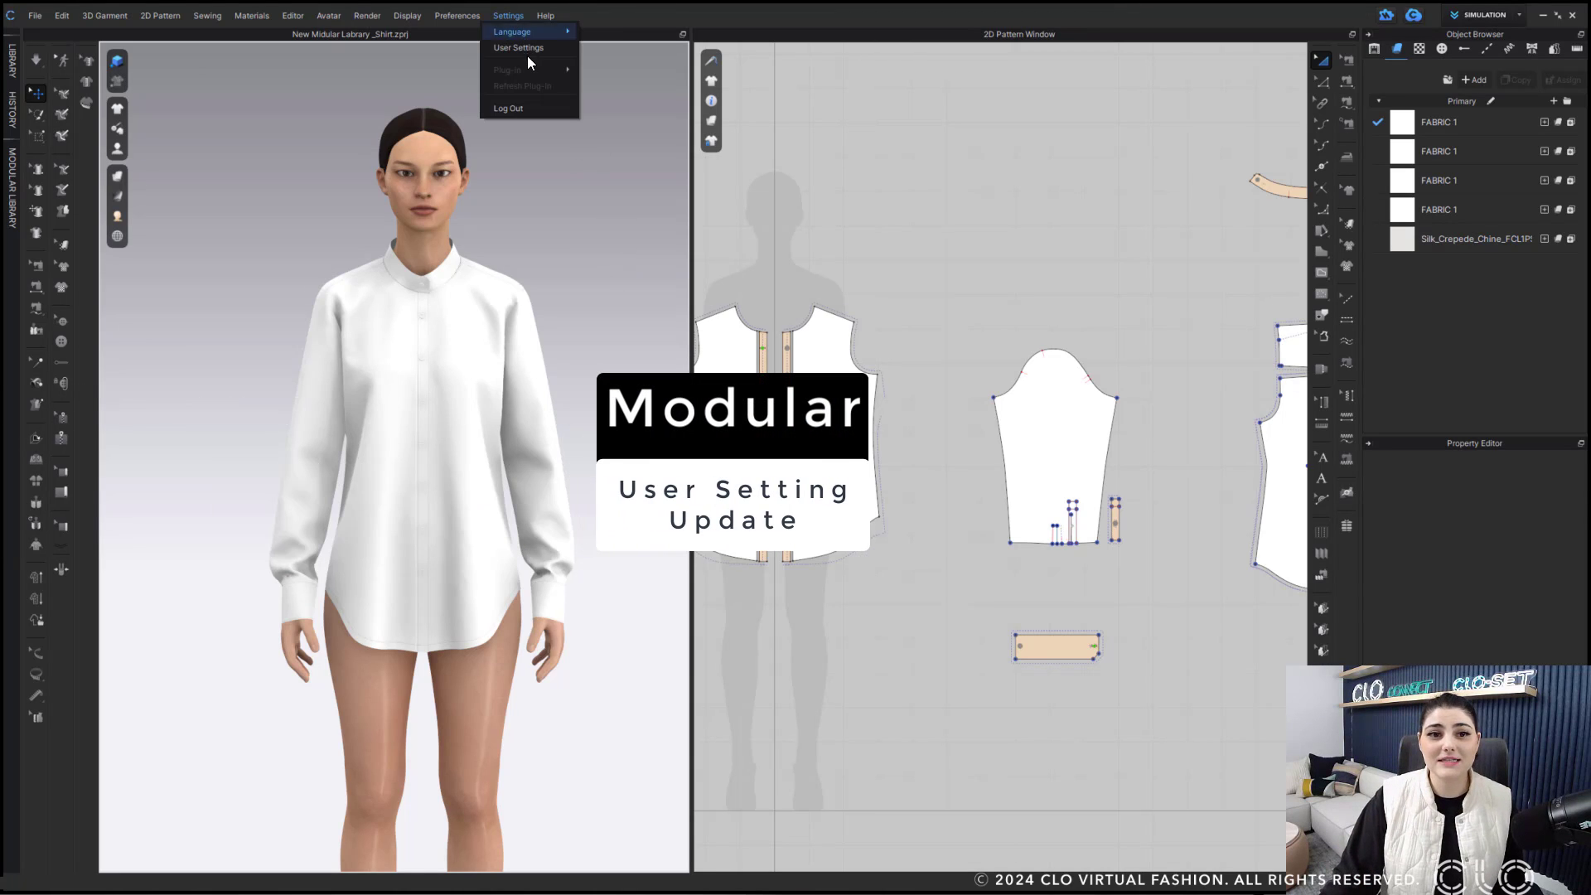
left_click(534, 47)
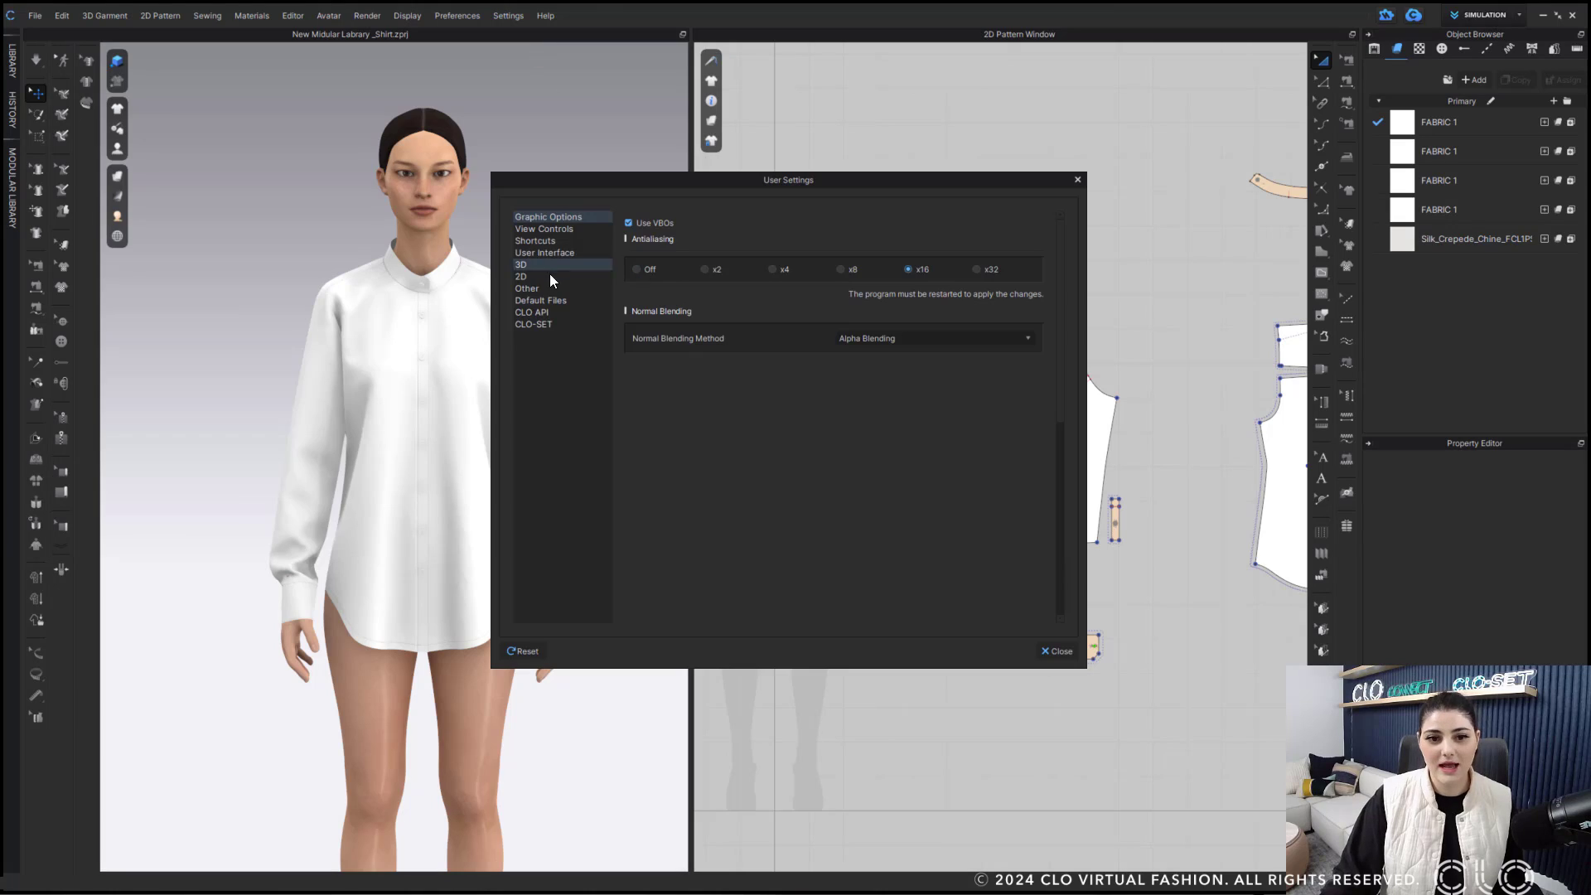
left_click(567, 290)
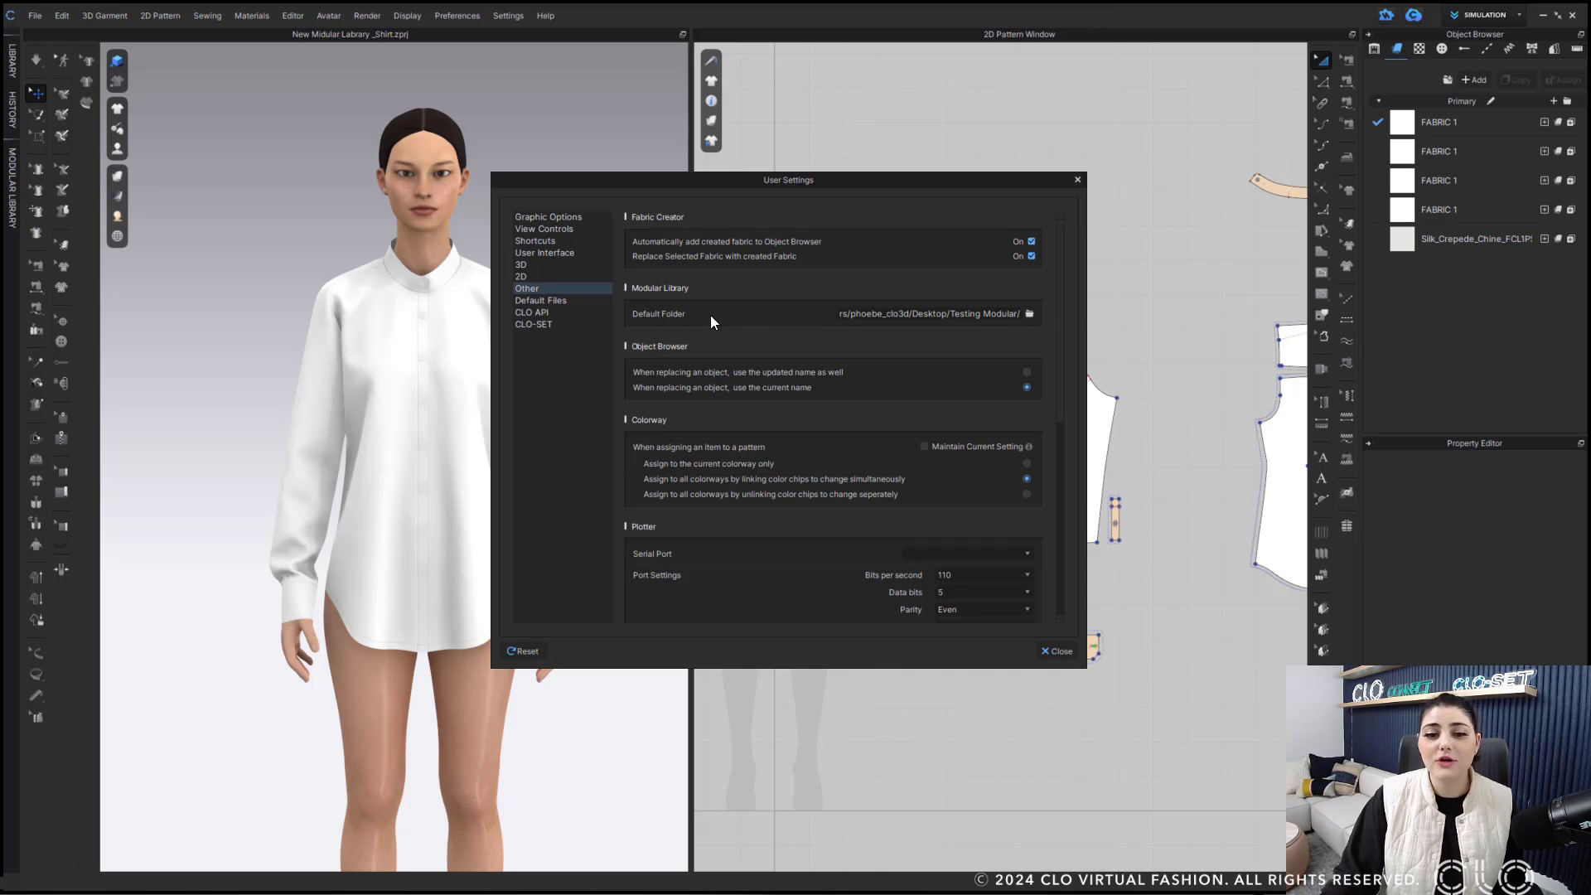
Step: Leave the Modular Library default folder as Testing Modular and close User Settings
left_click(1028, 313)
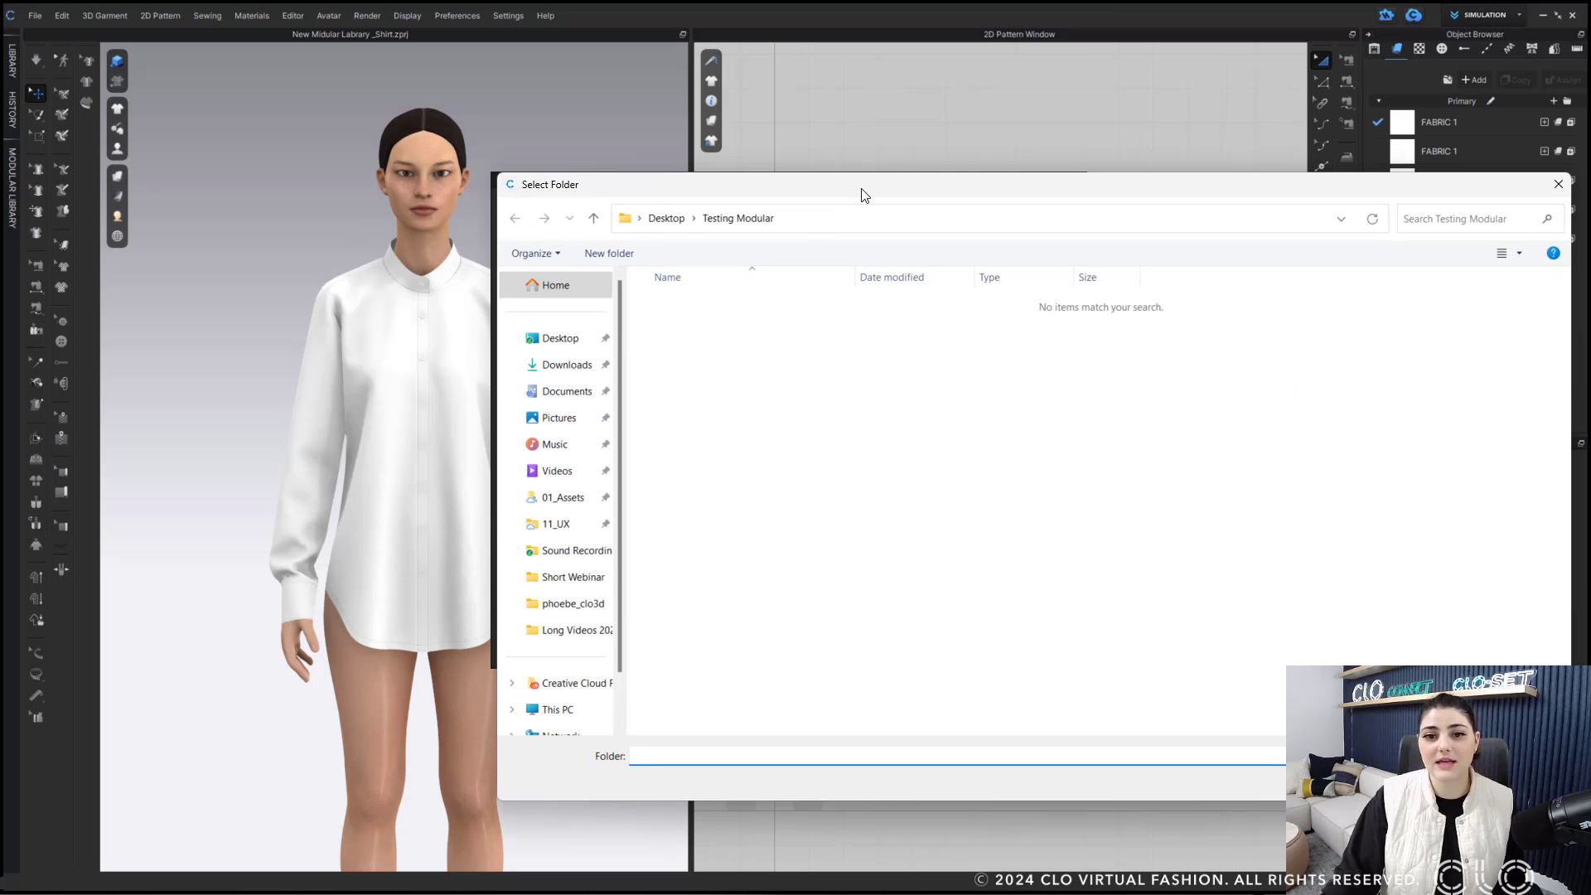
left_click_drag(860, 187, 695, 175)
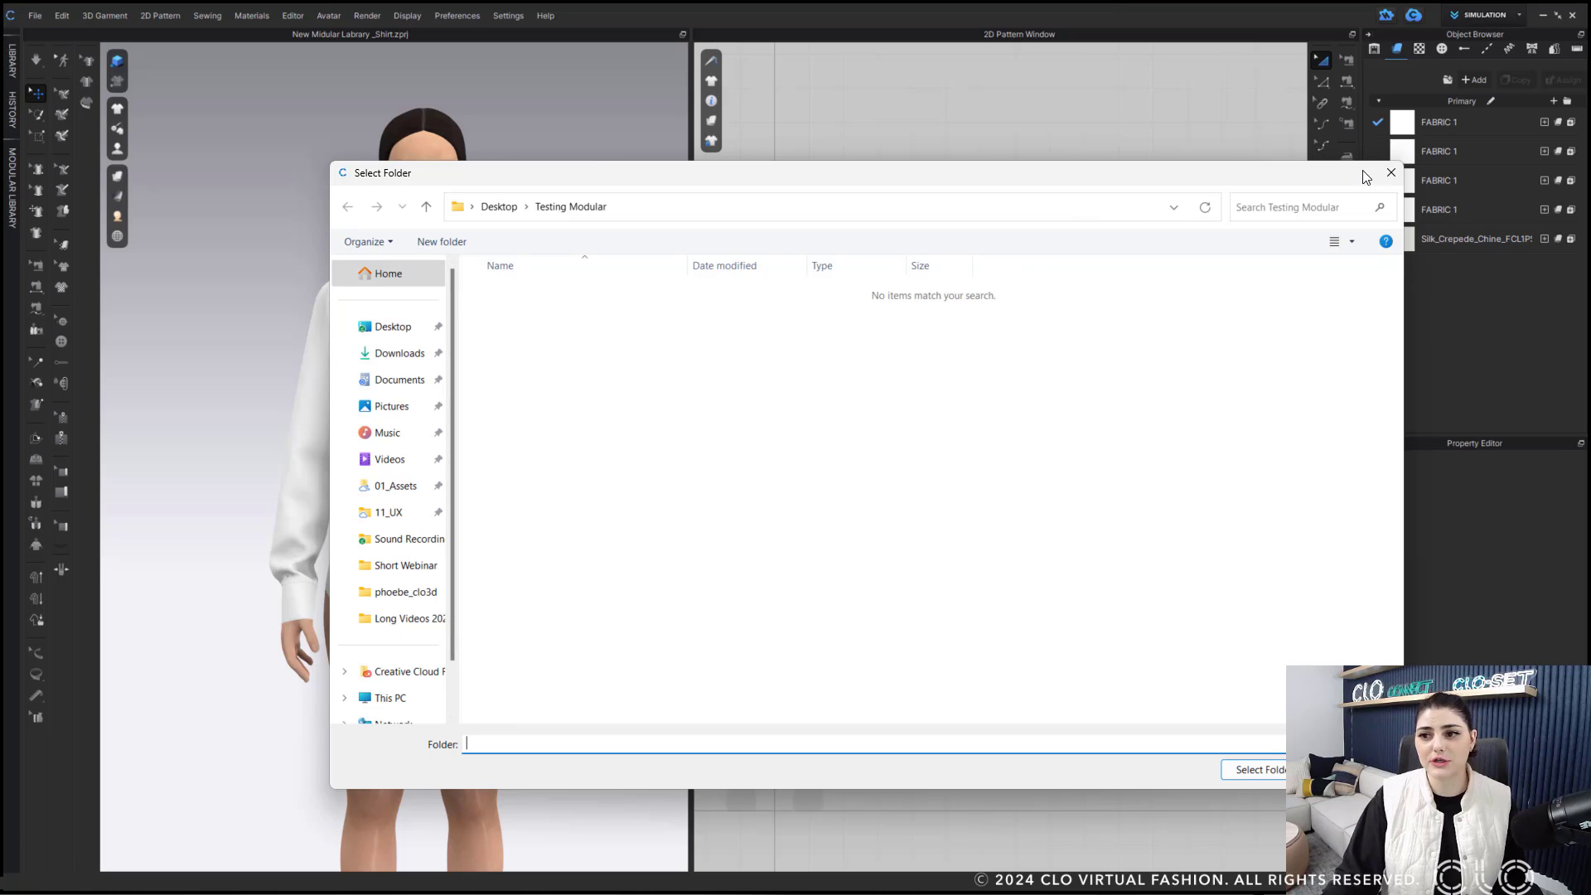
left_click(1391, 172)
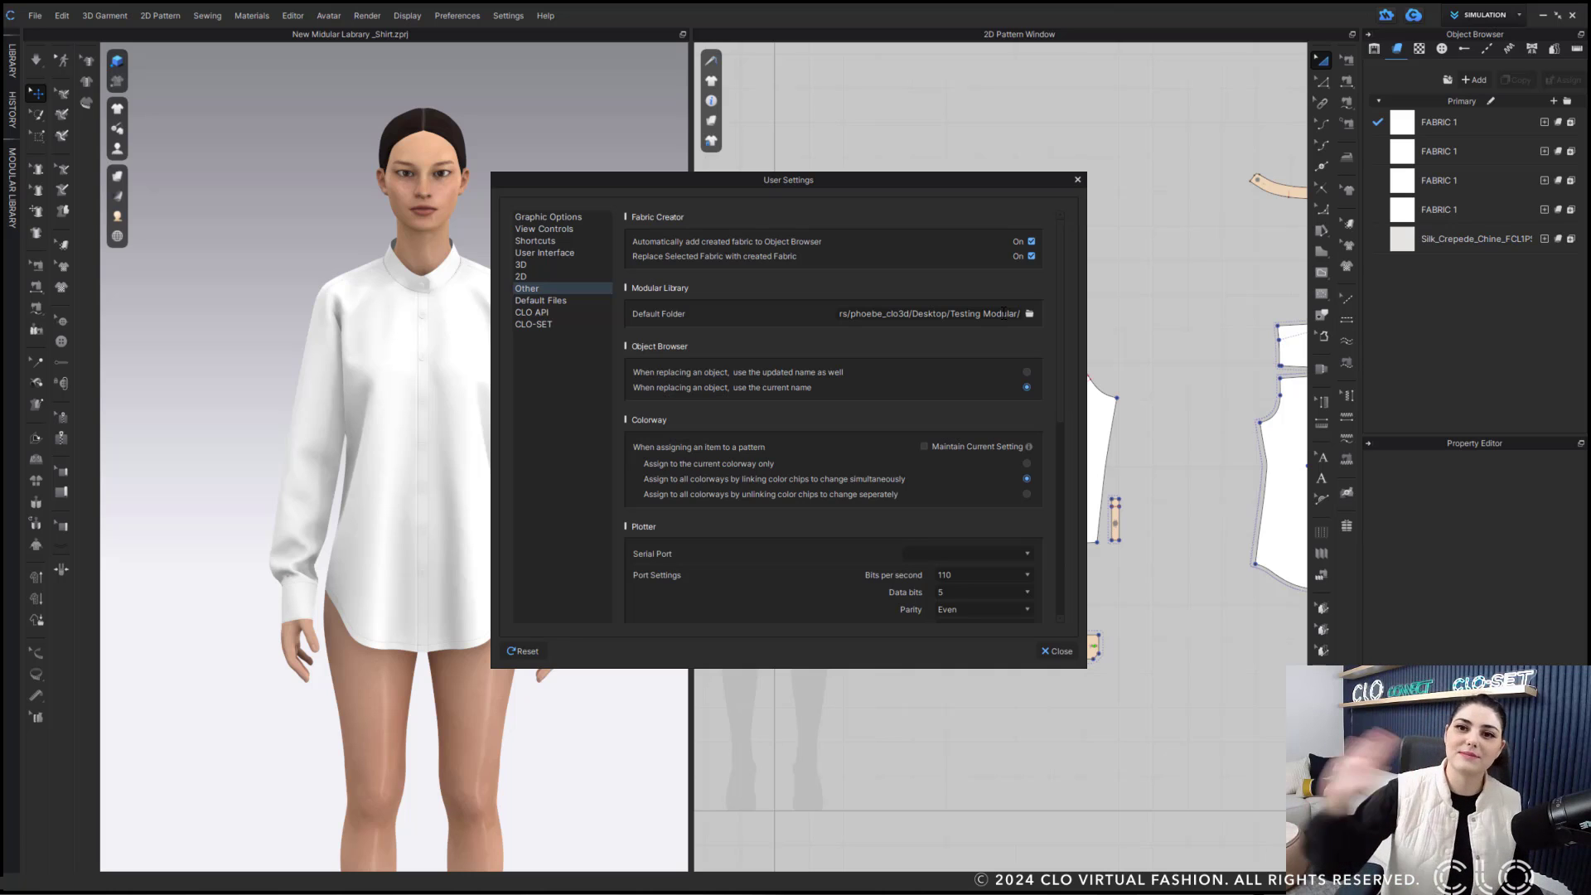
left_click(1072, 660)
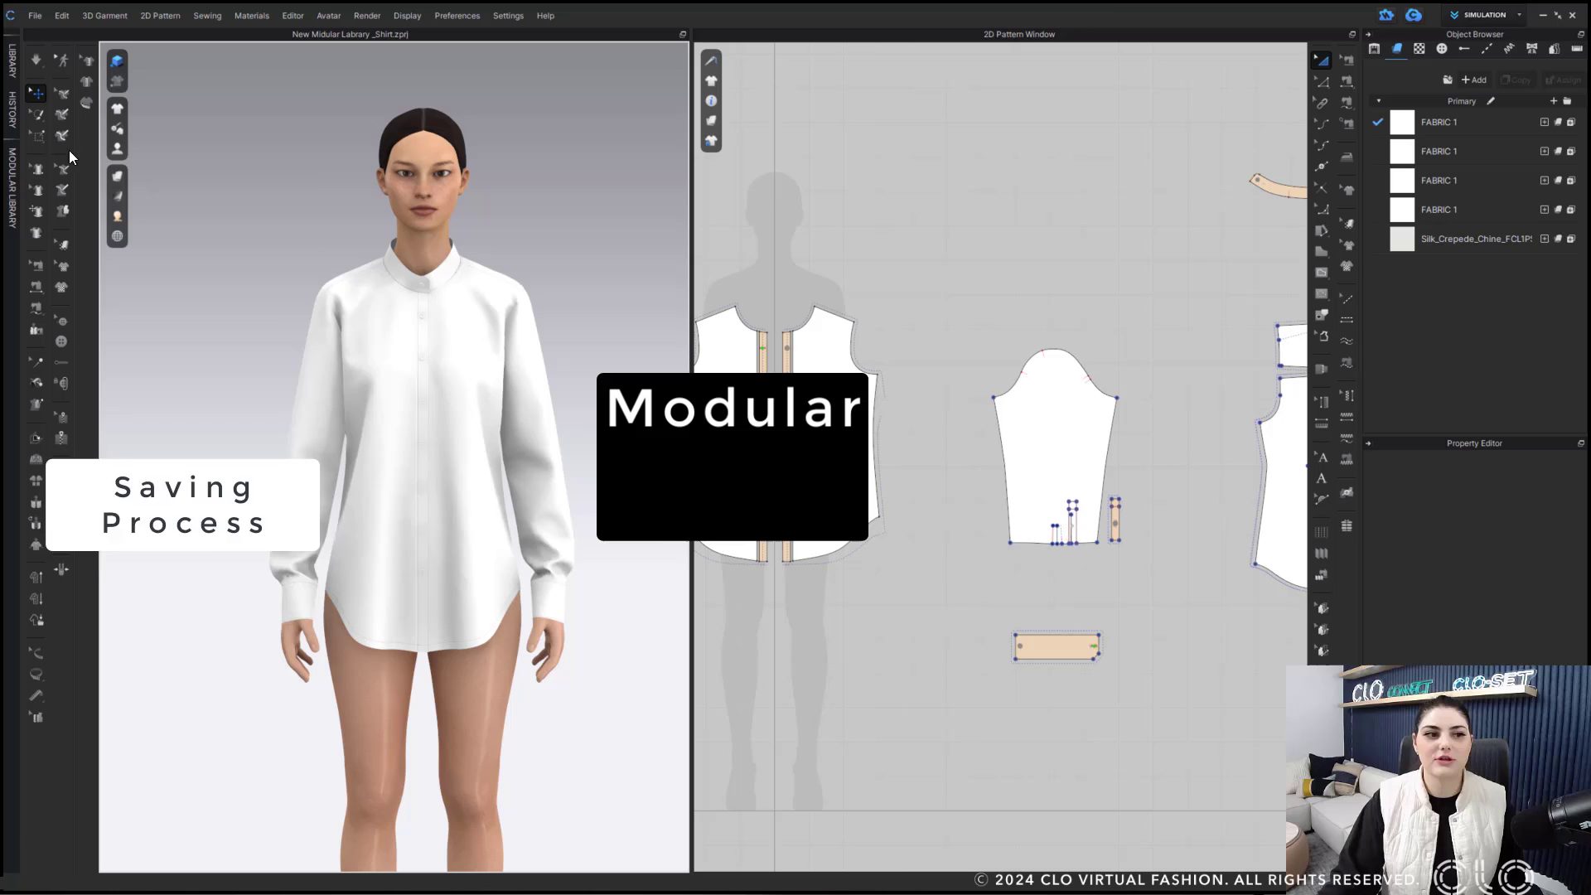
Step: Save the shirt via File > Save As > Style and select the Men group
left_click(35, 15)
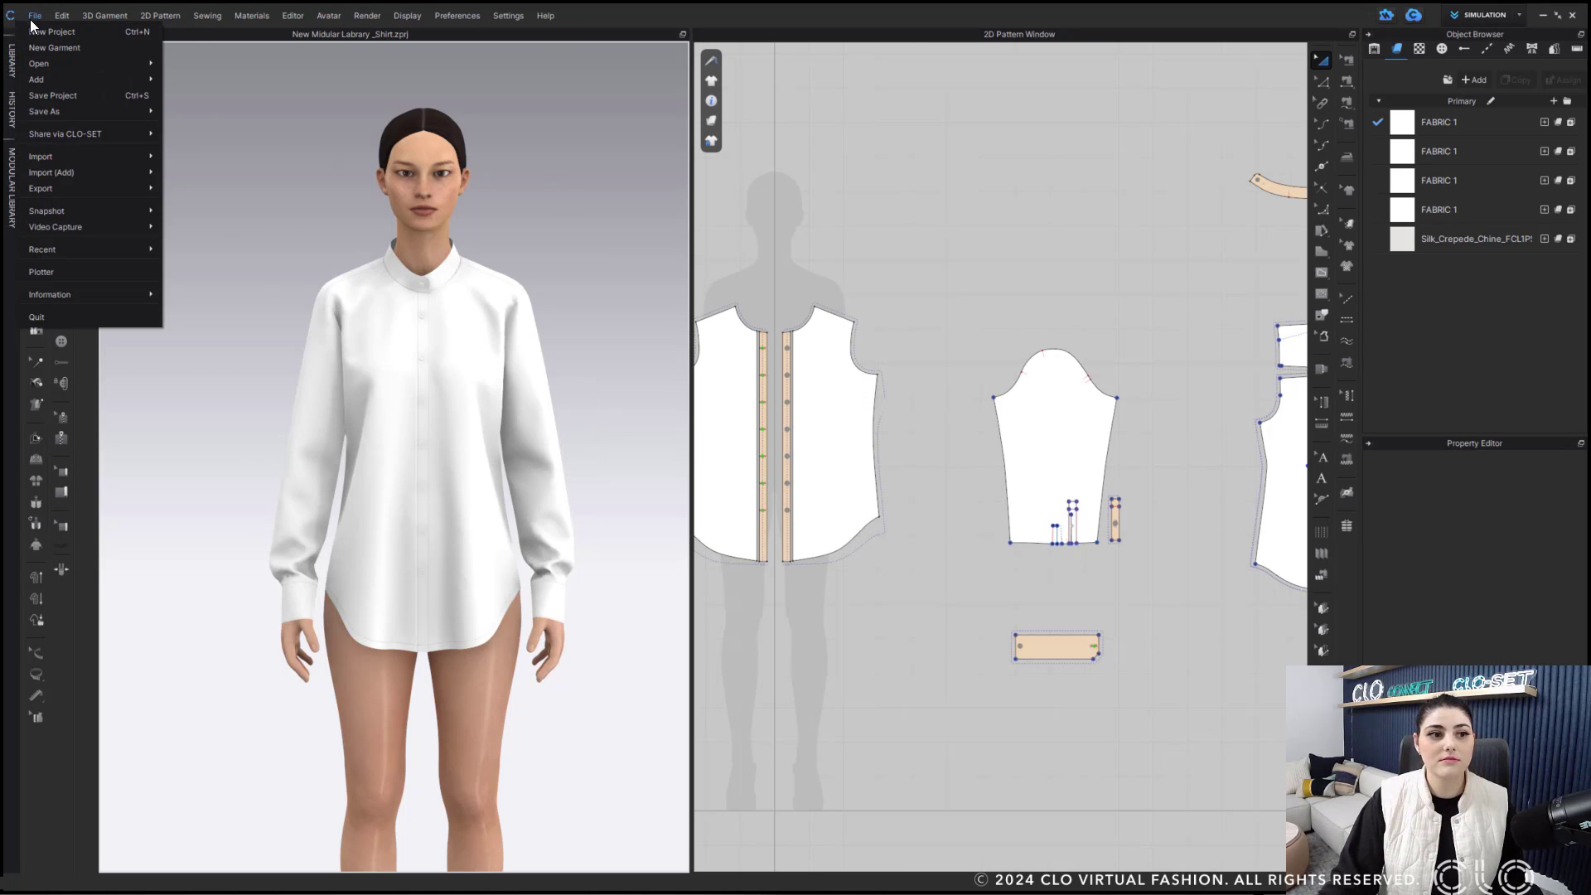
mouse_move(126, 111)
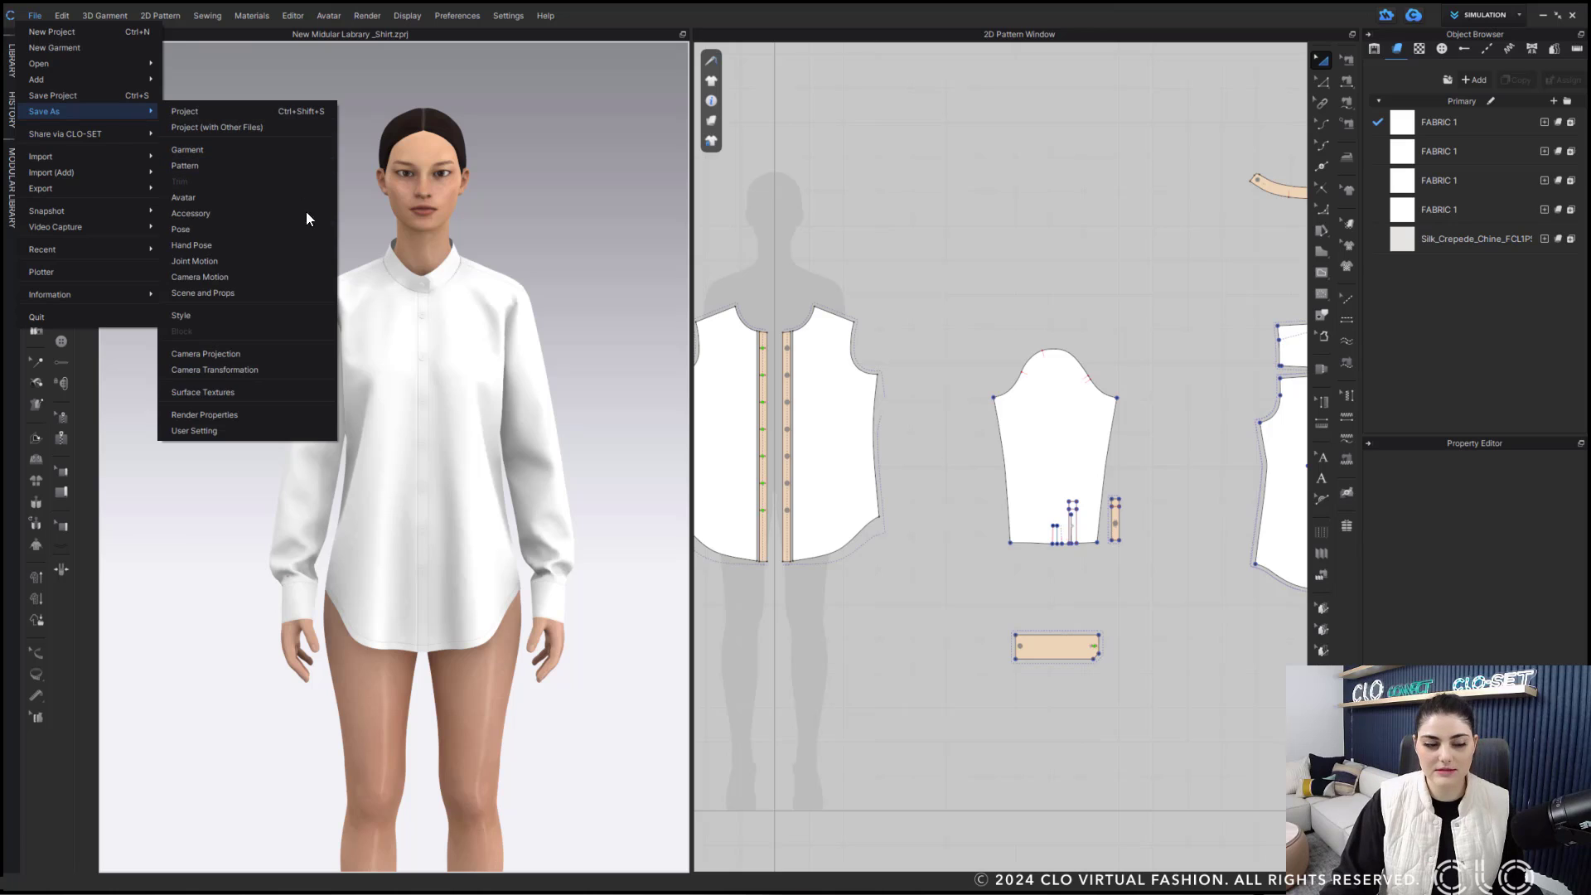
left_click(288, 317)
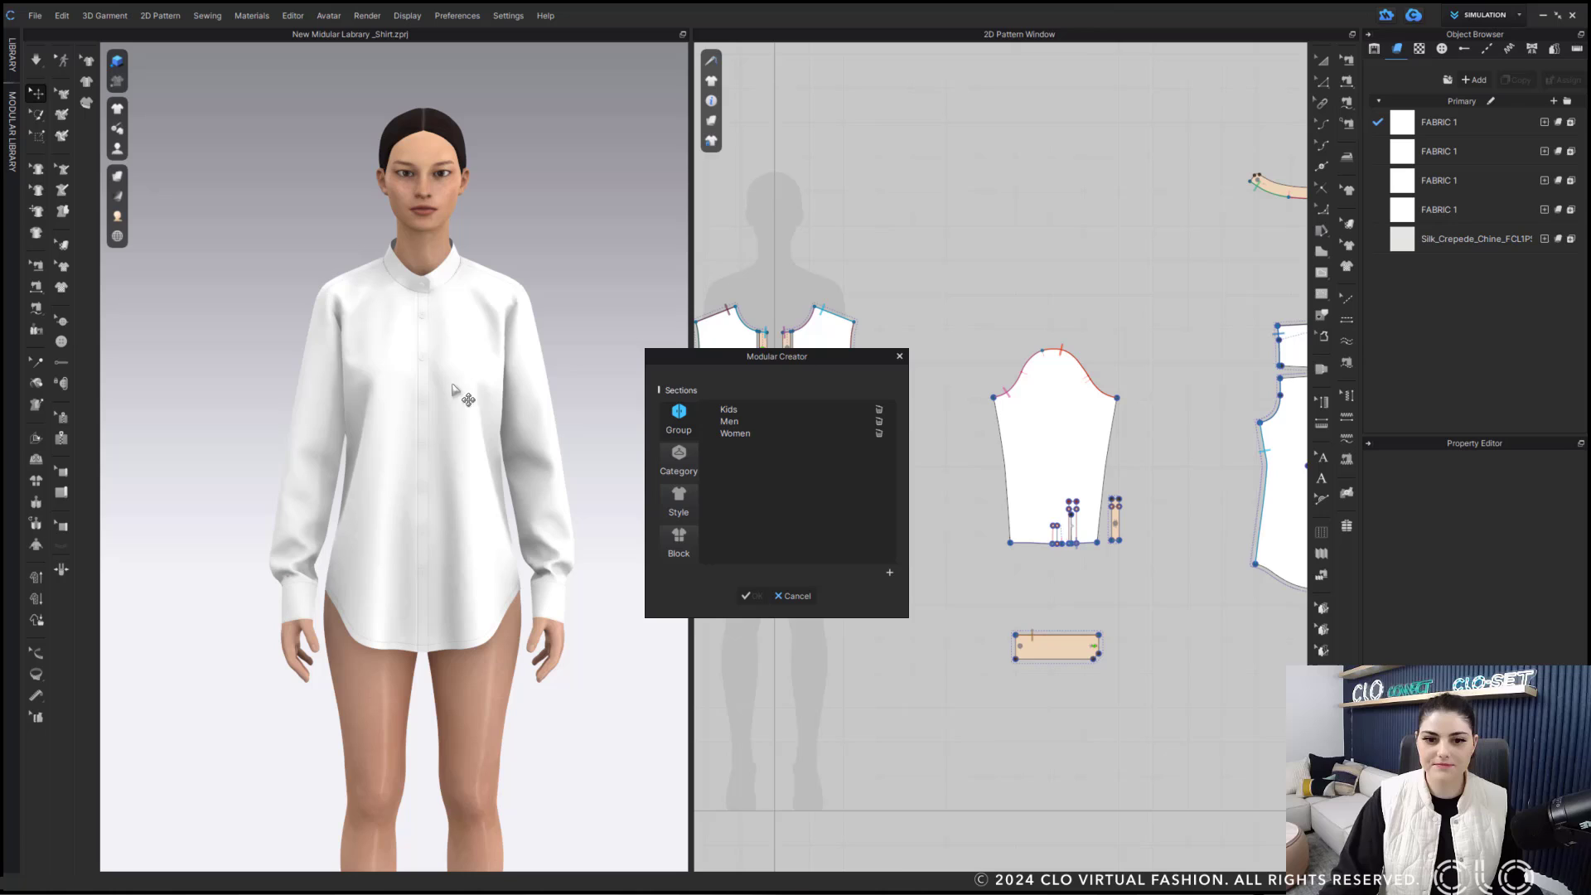
left_click(812, 420)
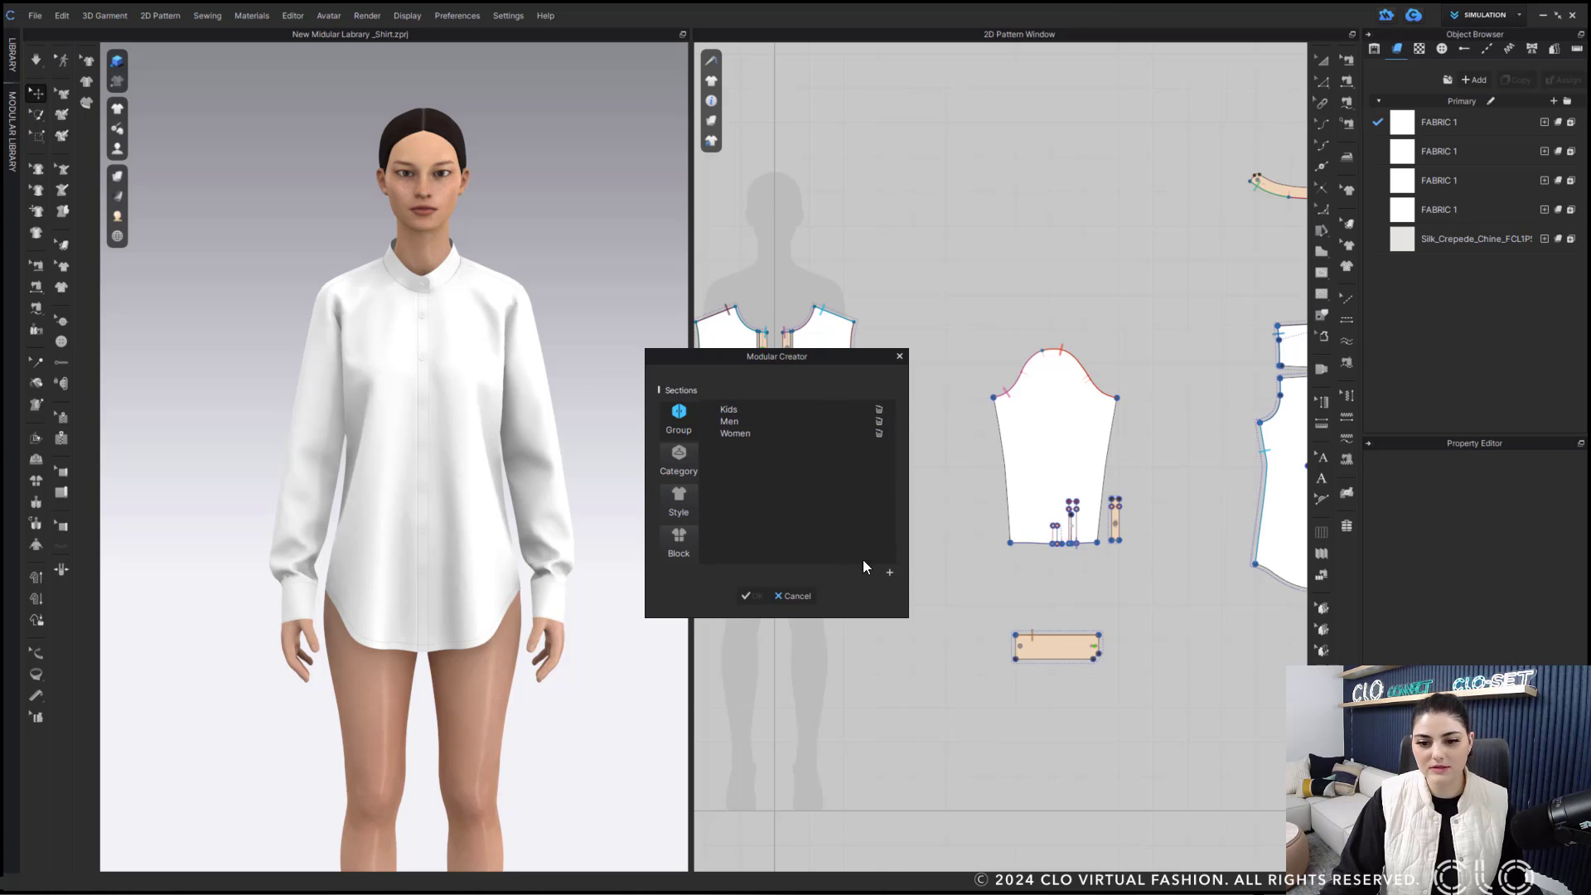
Step: Create a Practice folder in Desktop > Testing Modular and add it as a group
left_click(890, 573)
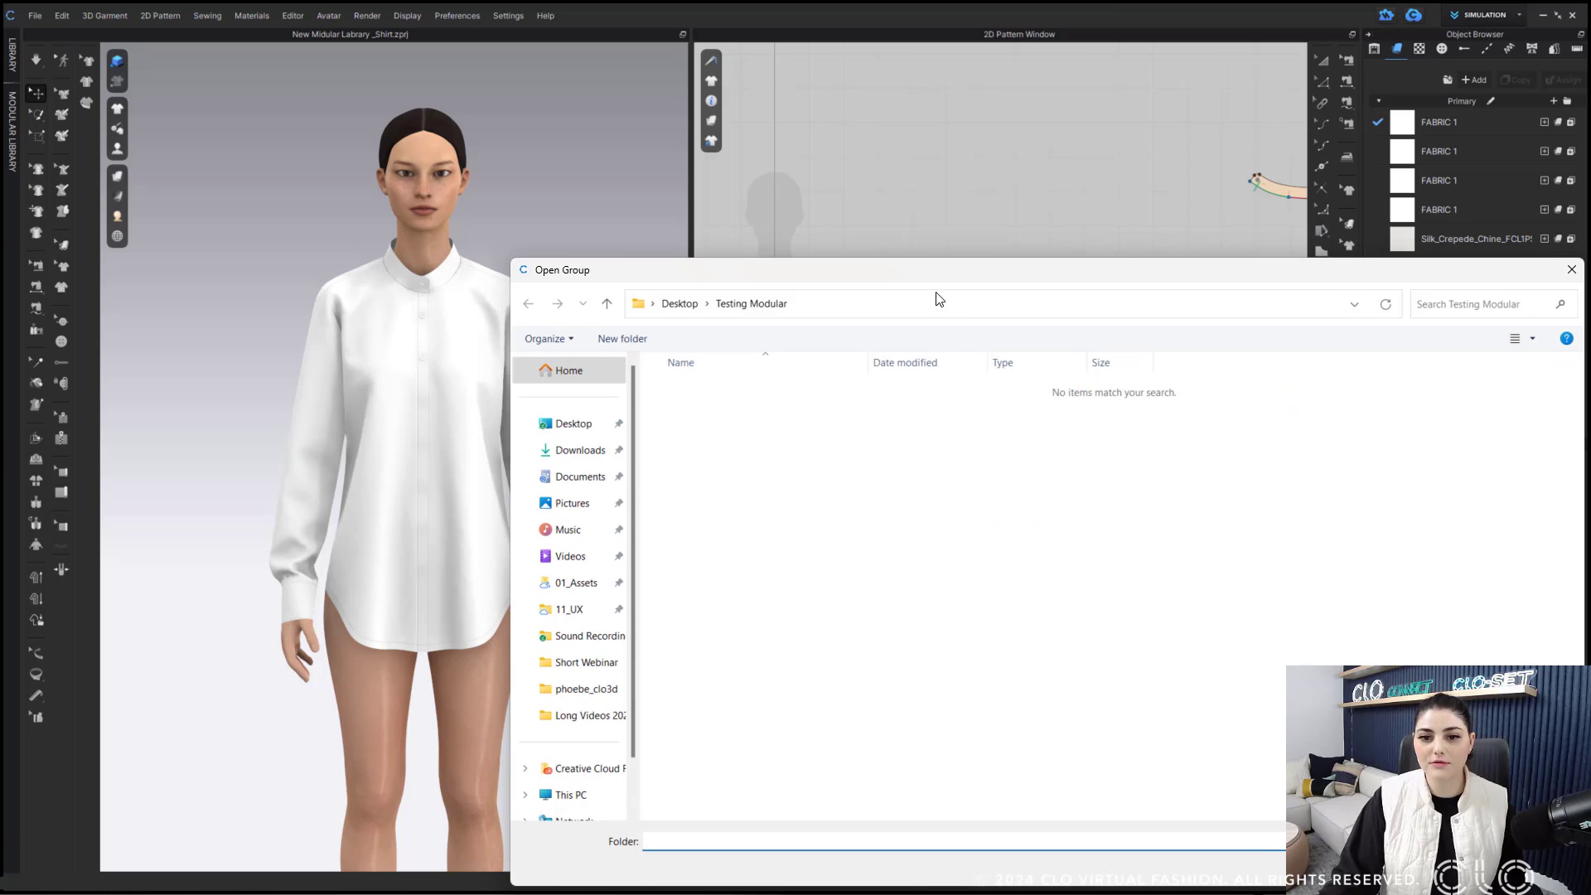
left_click_drag(937, 298, 783, 170)
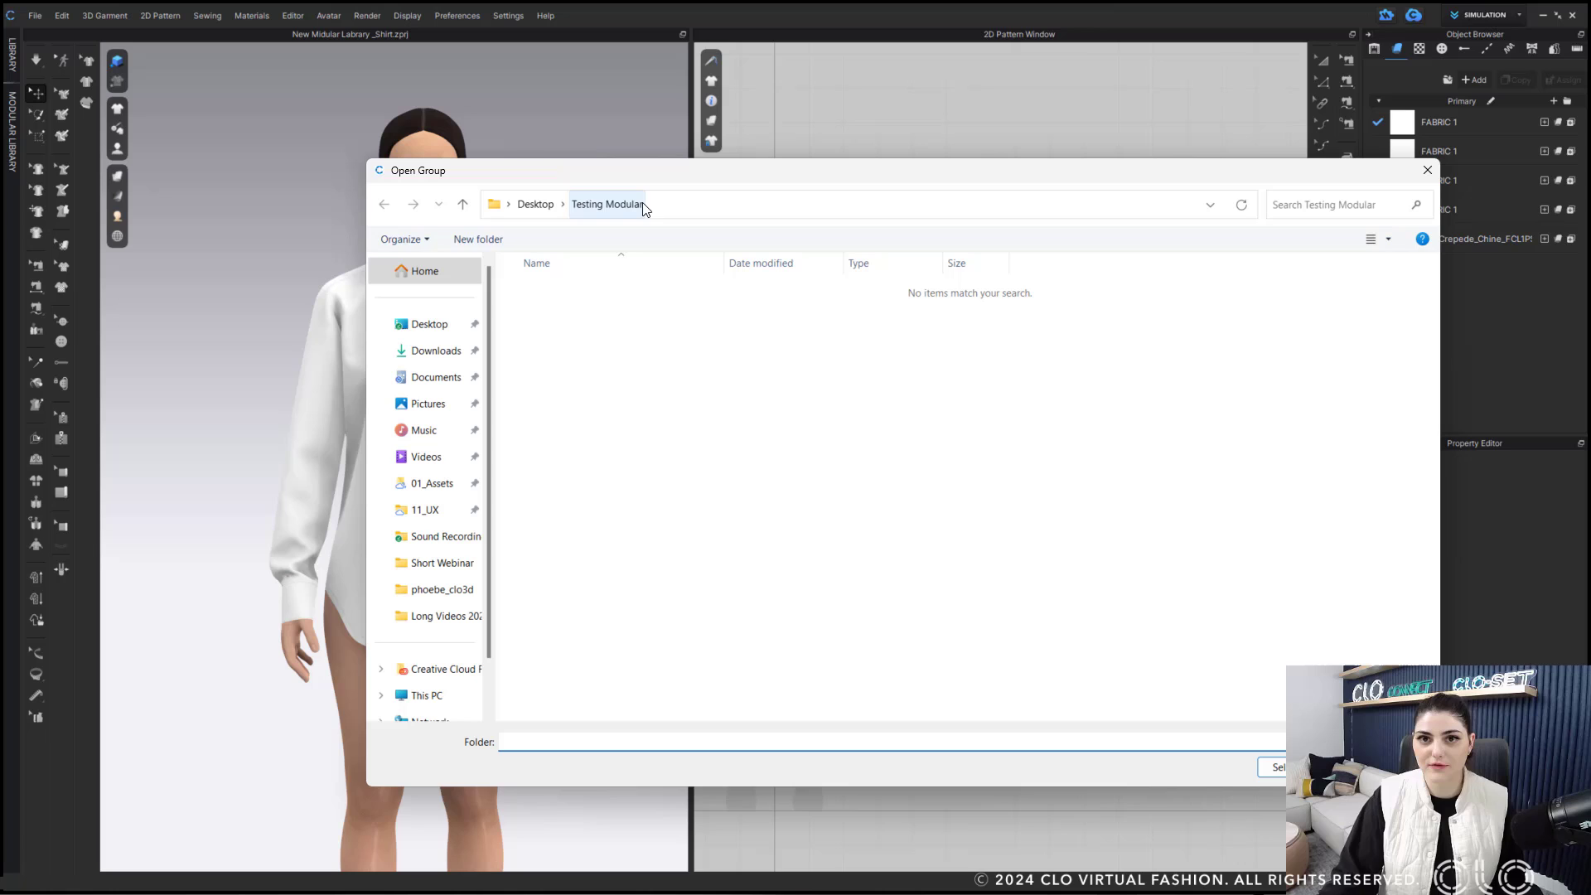
left_click(478, 239)
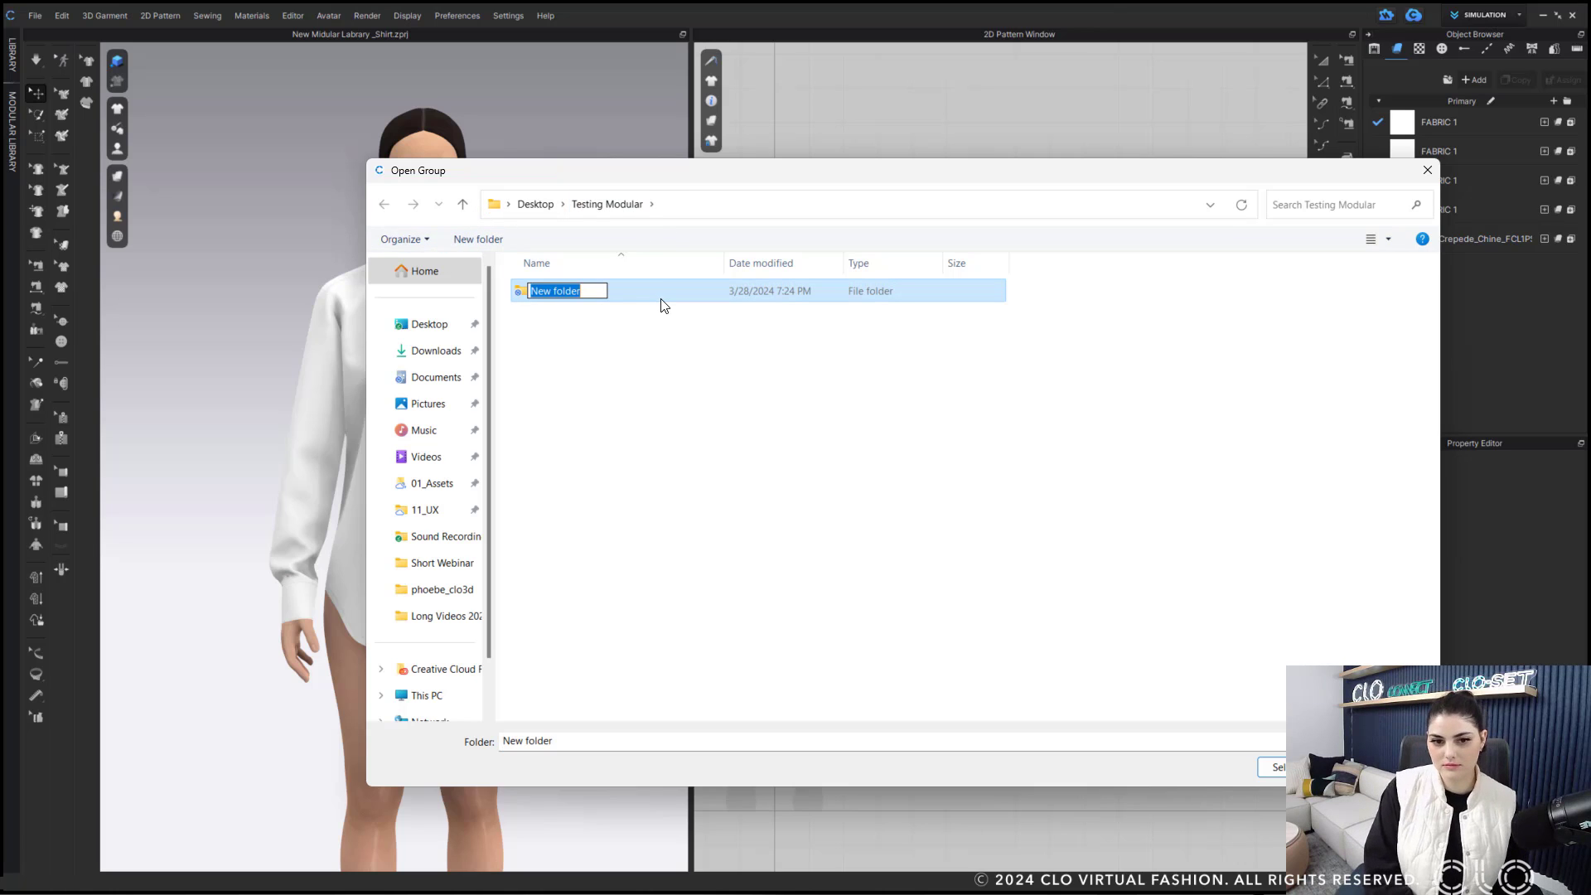
type("Practice")
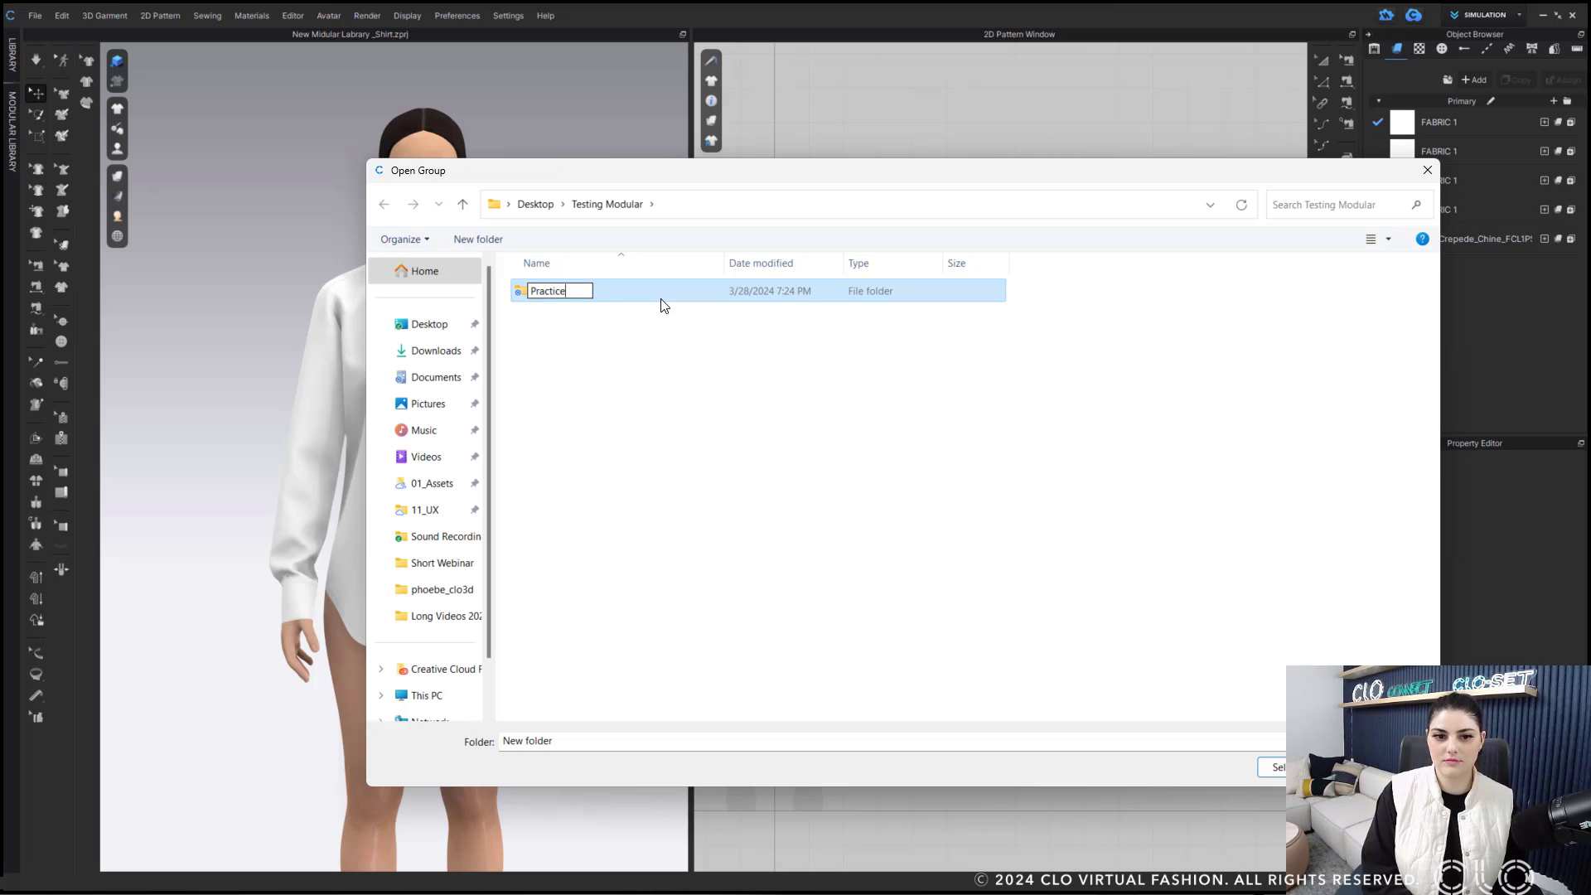
key("Return")
left_click(663, 305)
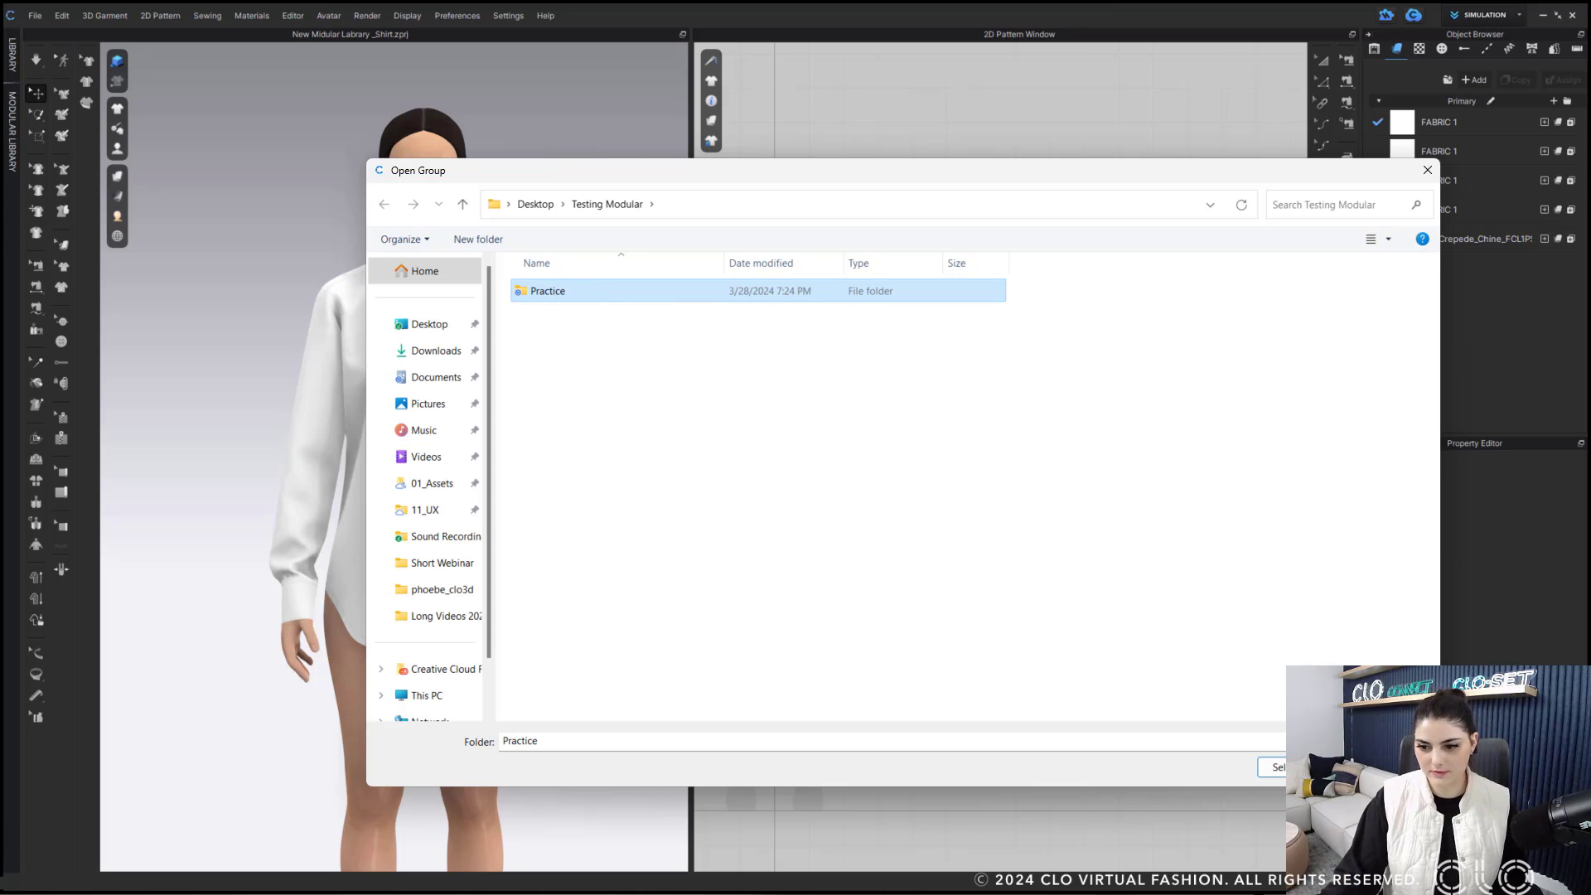
key("Return")
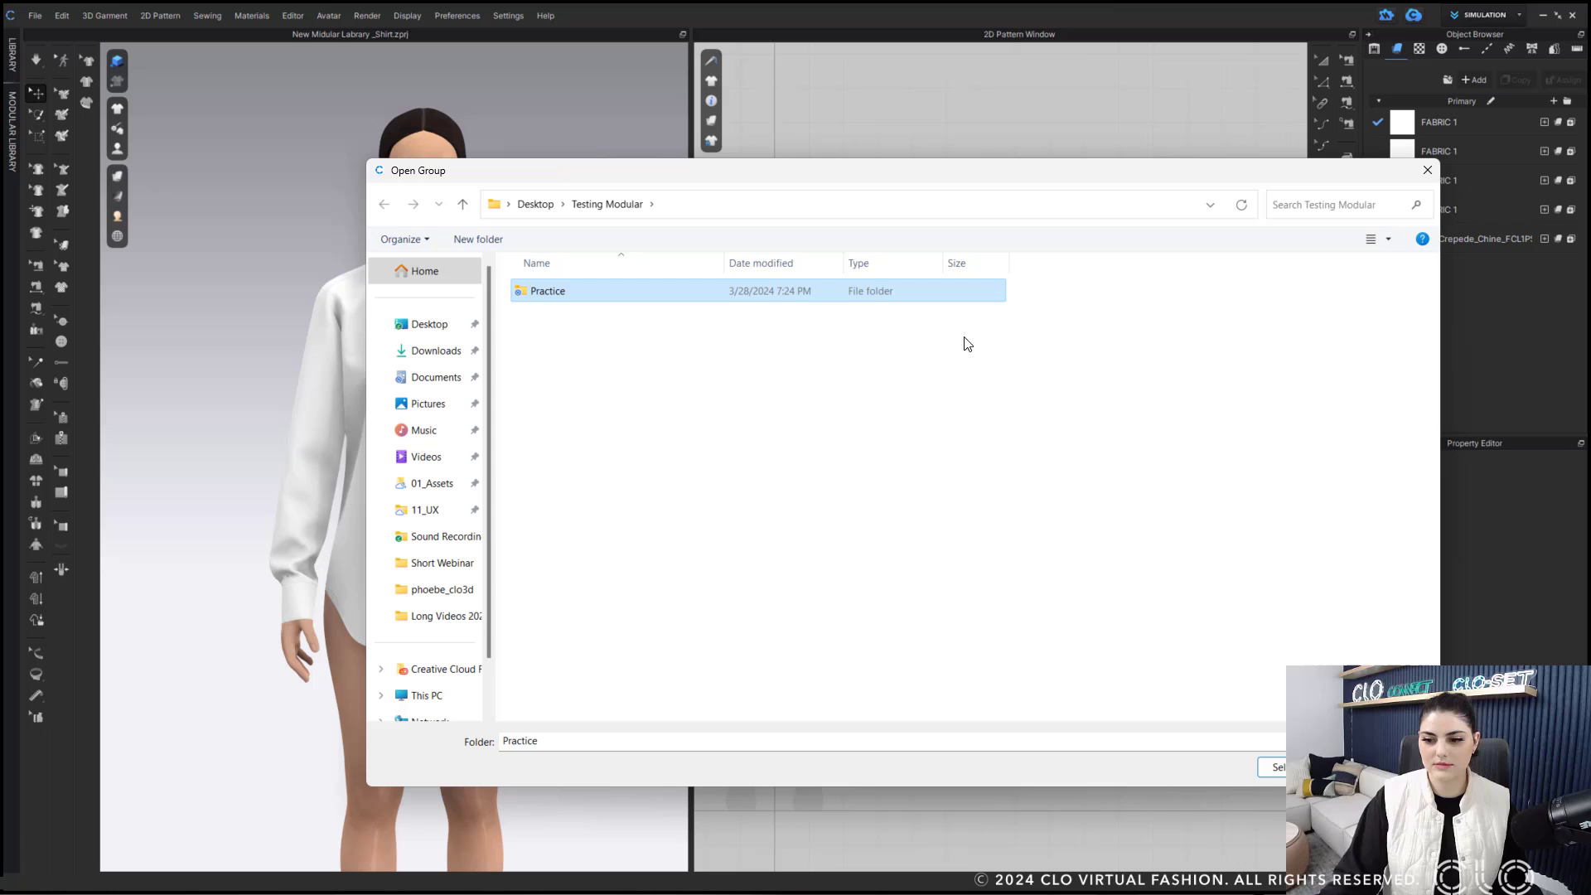
left_click(1272, 766)
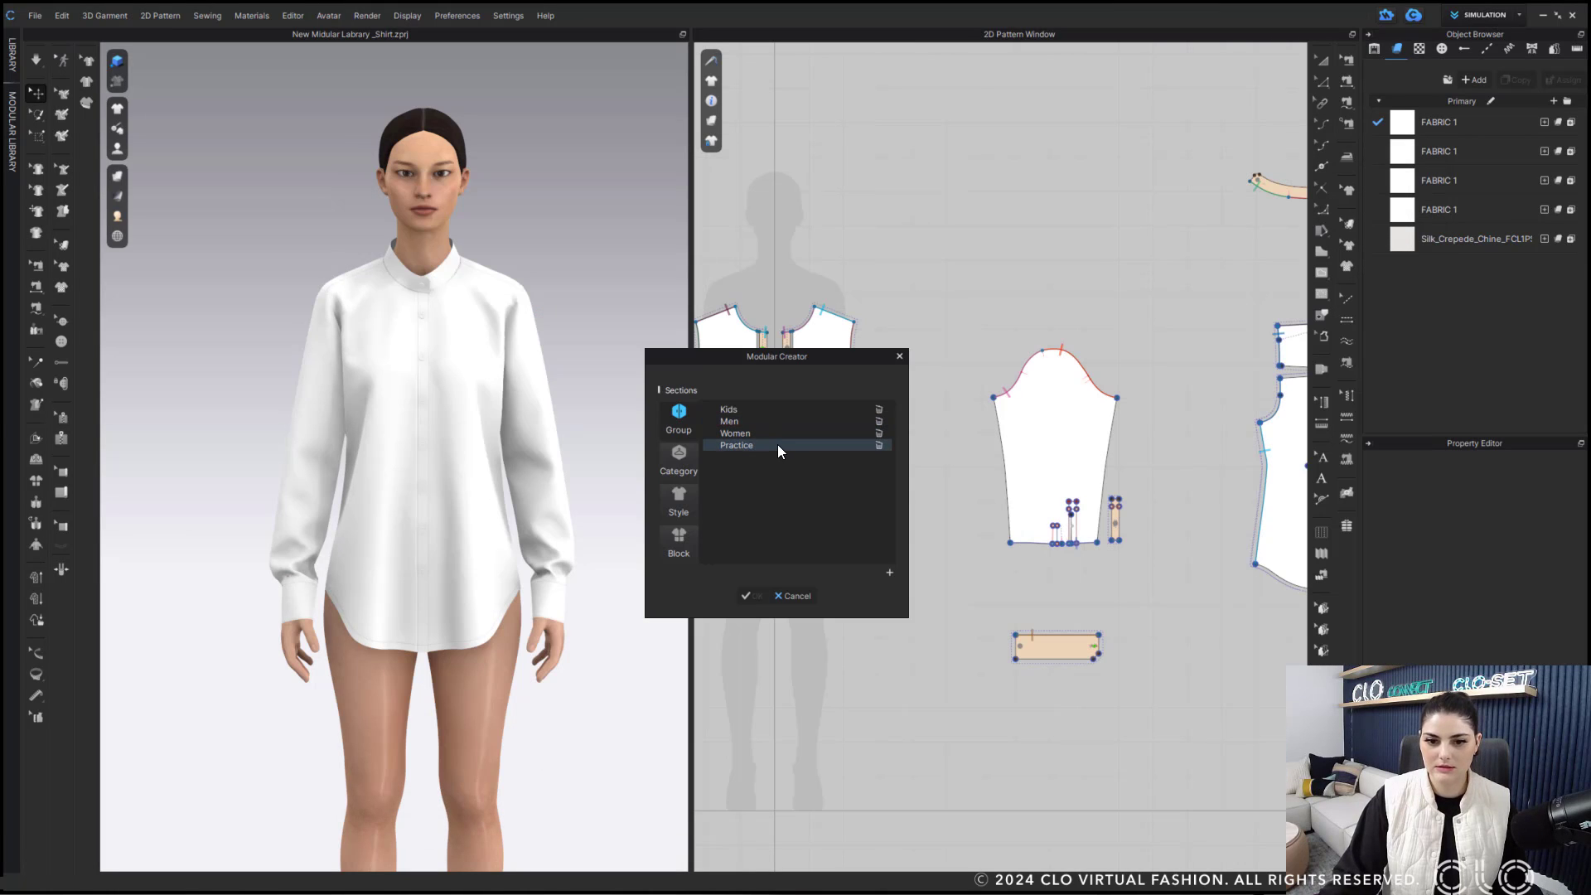
Step: Under the Practice group, add a category named Button Down Shirts
left_click(777, 439)
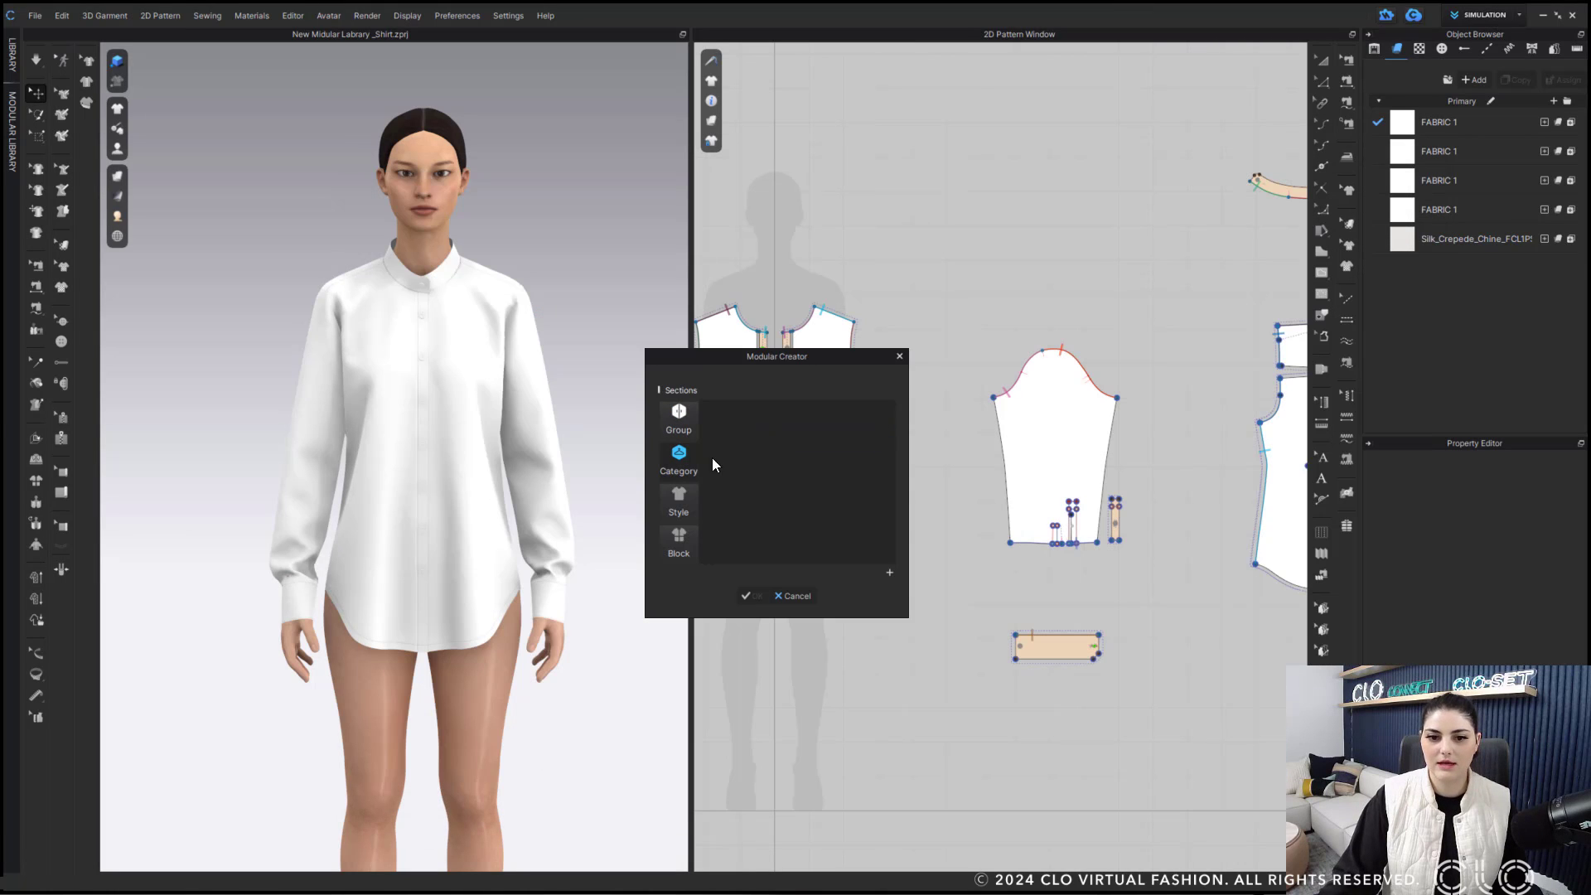
left_click(889, 572)
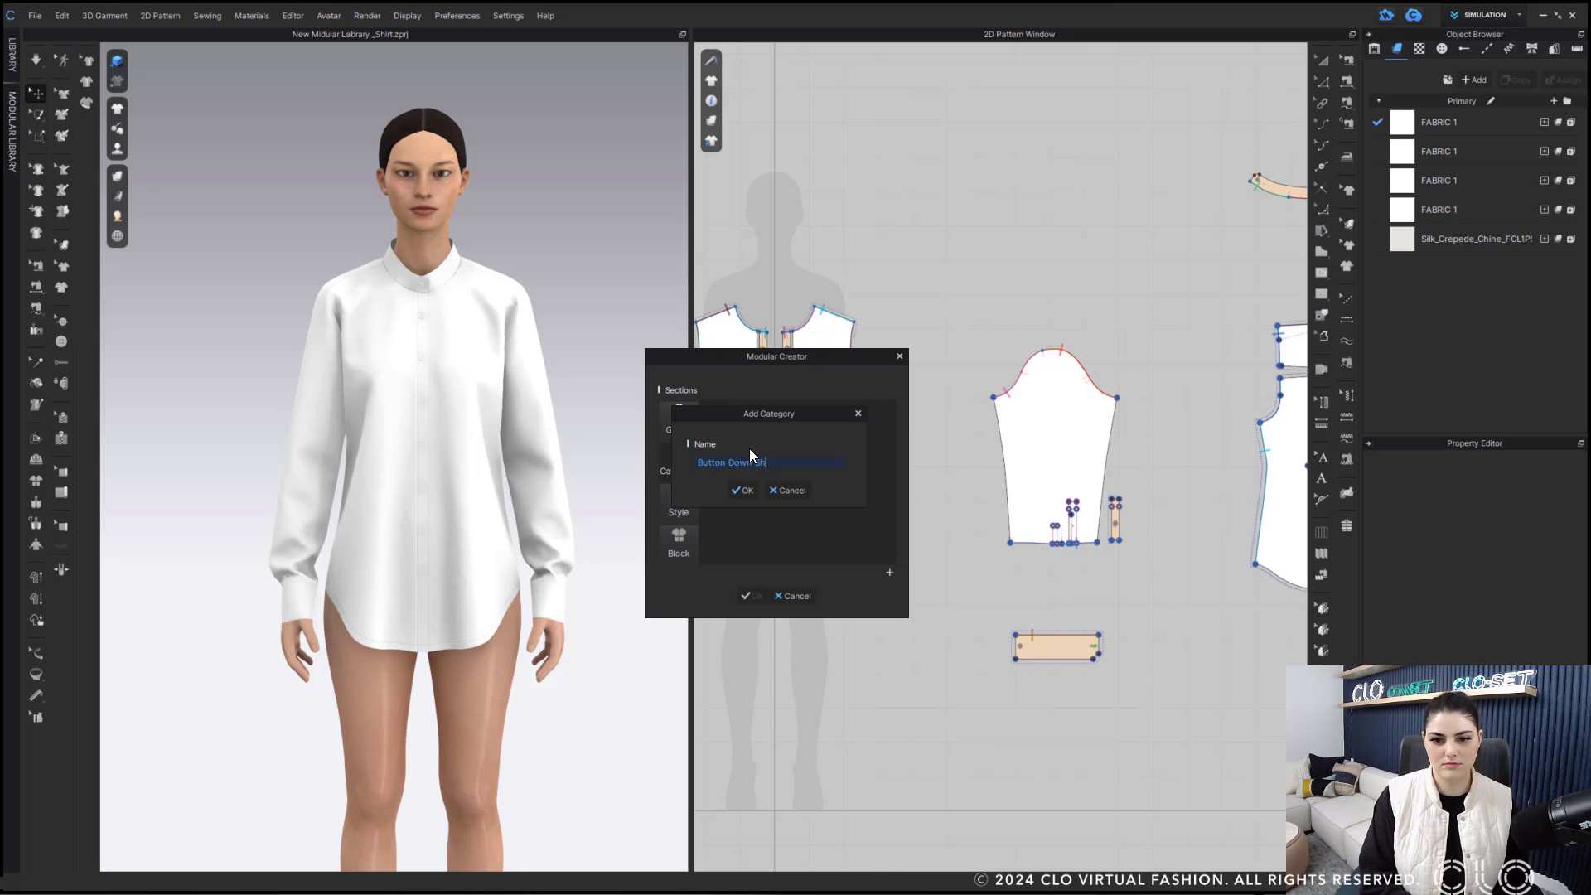
left_click(755, 488)
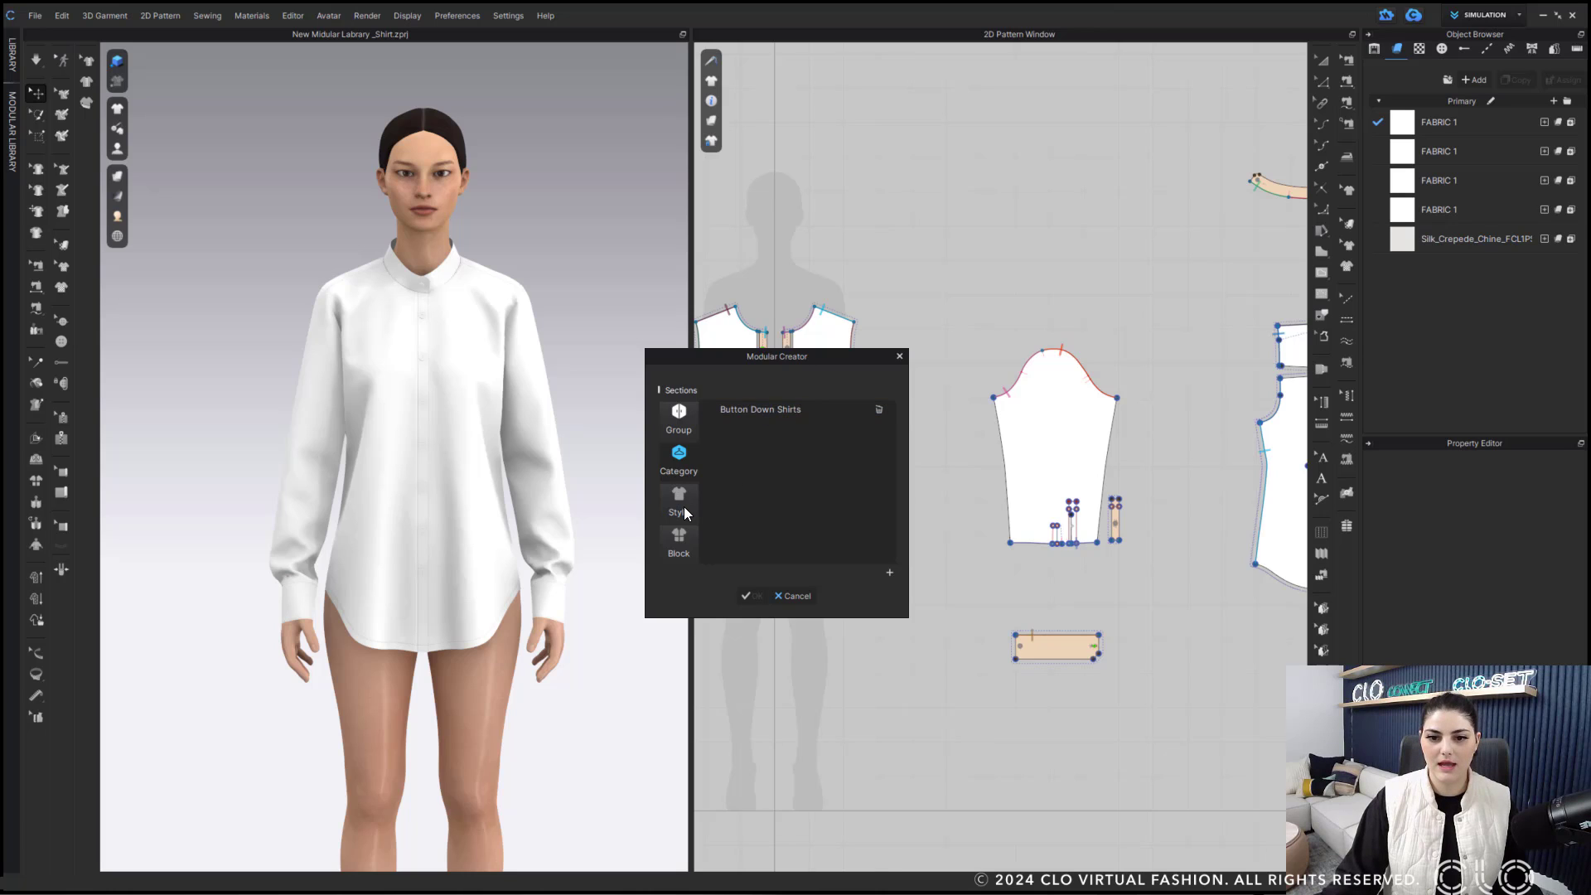
Step: Inside Button Down Shirts, add a style named Button Down_1
left_click(771, 414)
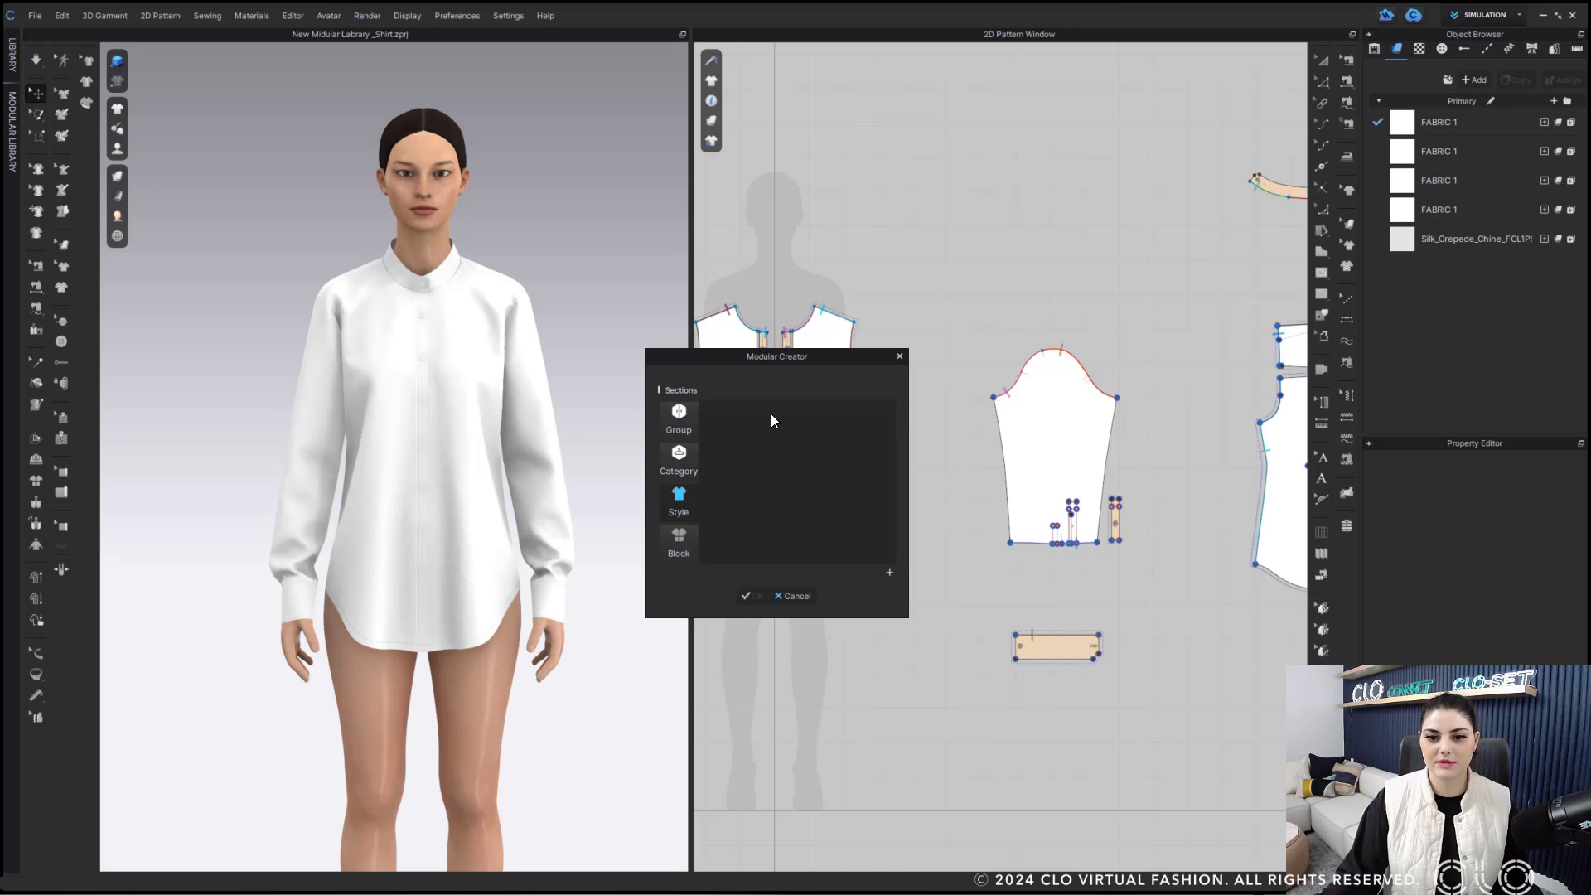
left_click(890, 572)
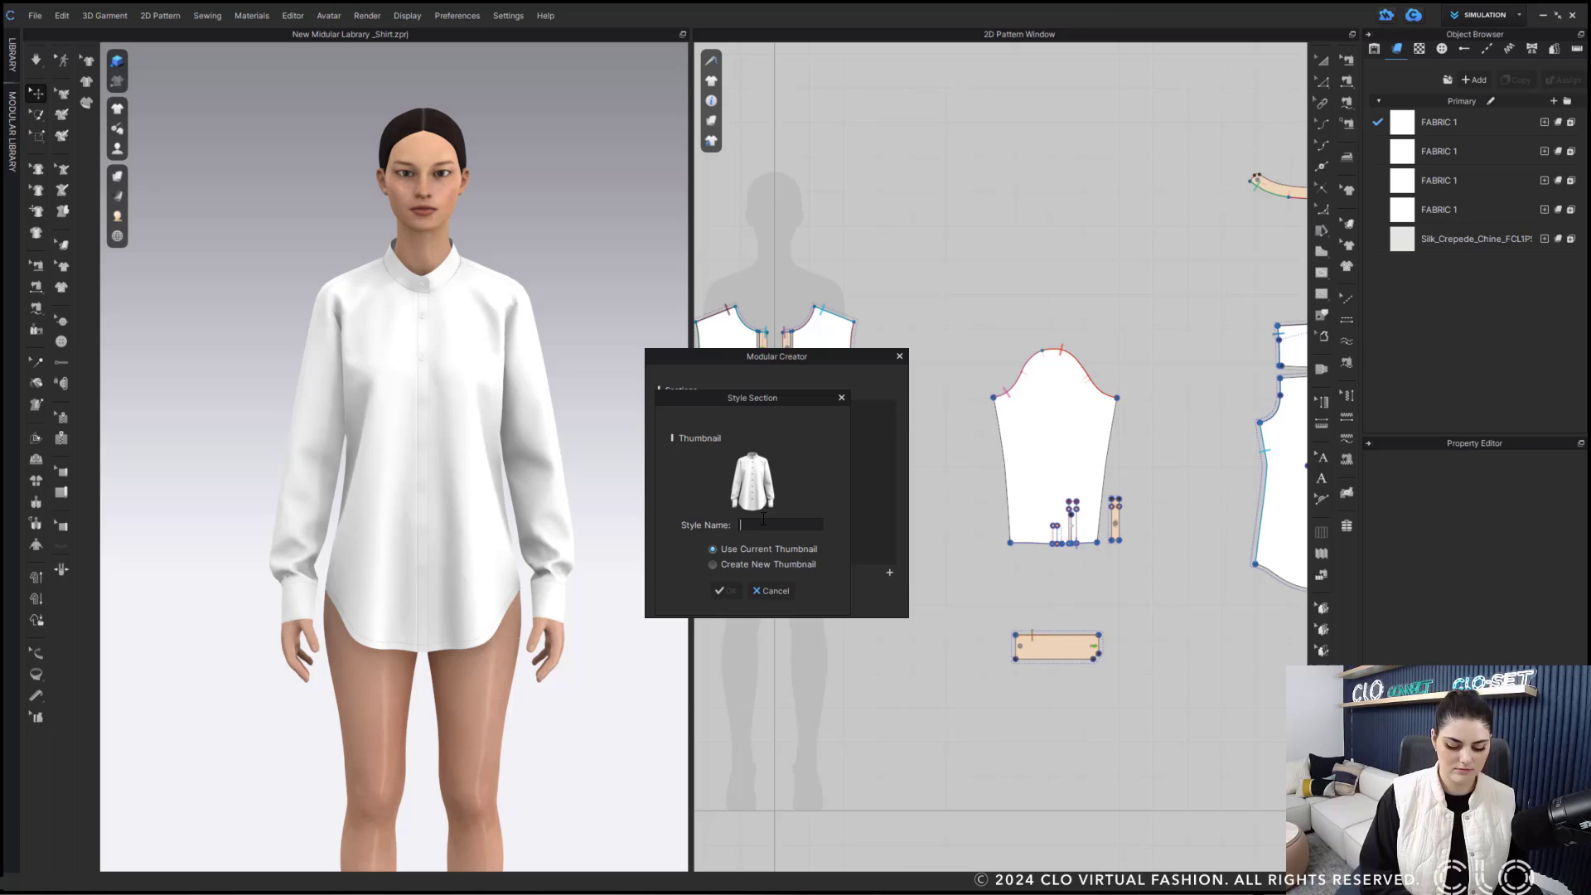
type("Button Down_1")
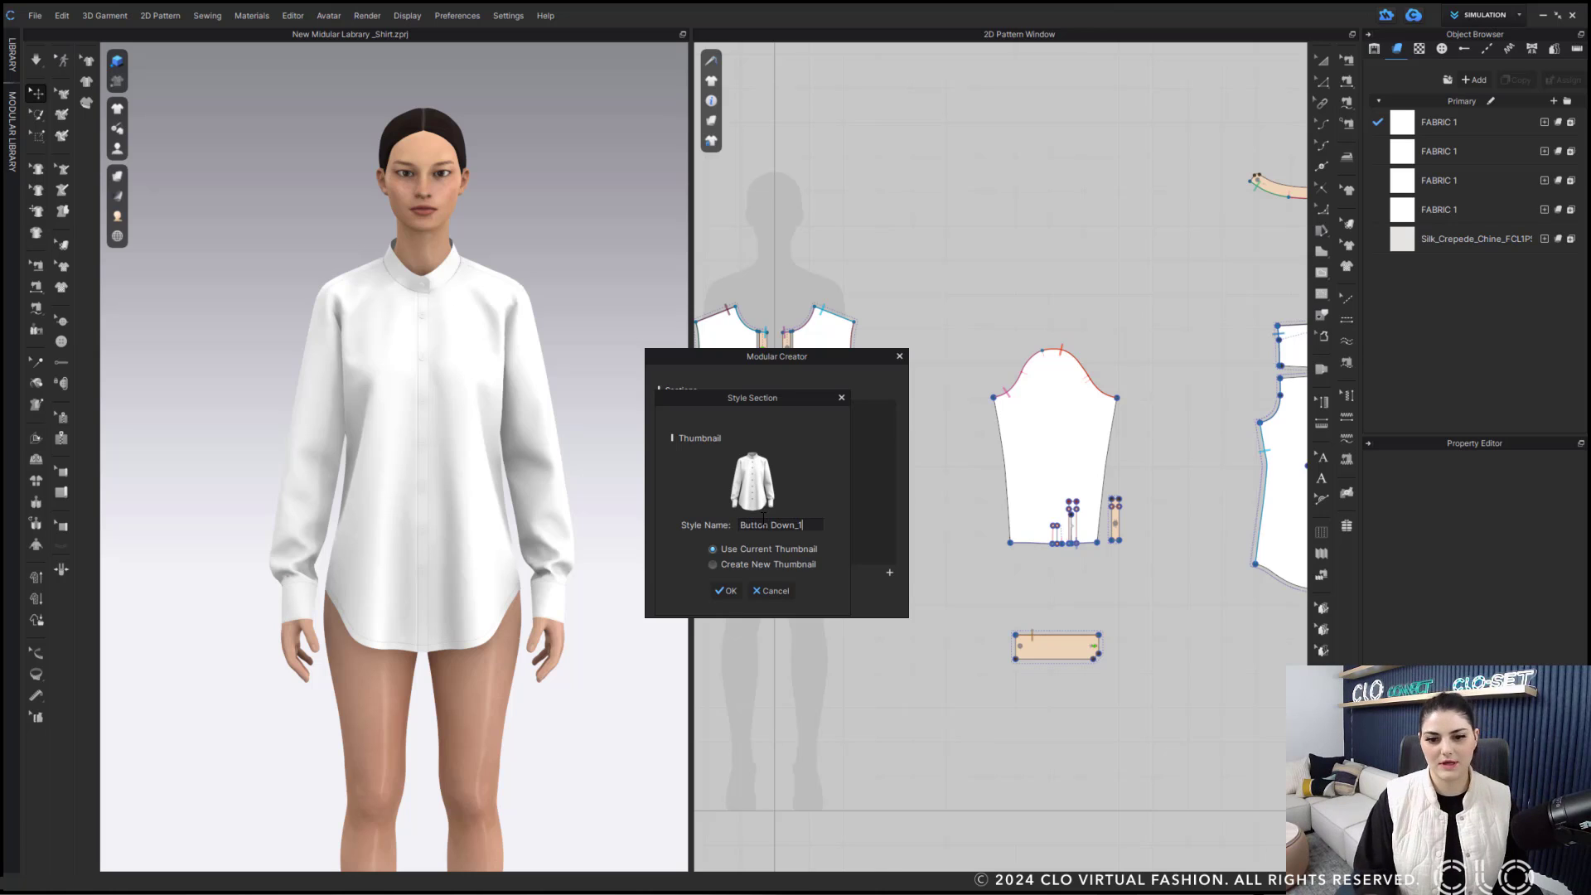
key("Return")
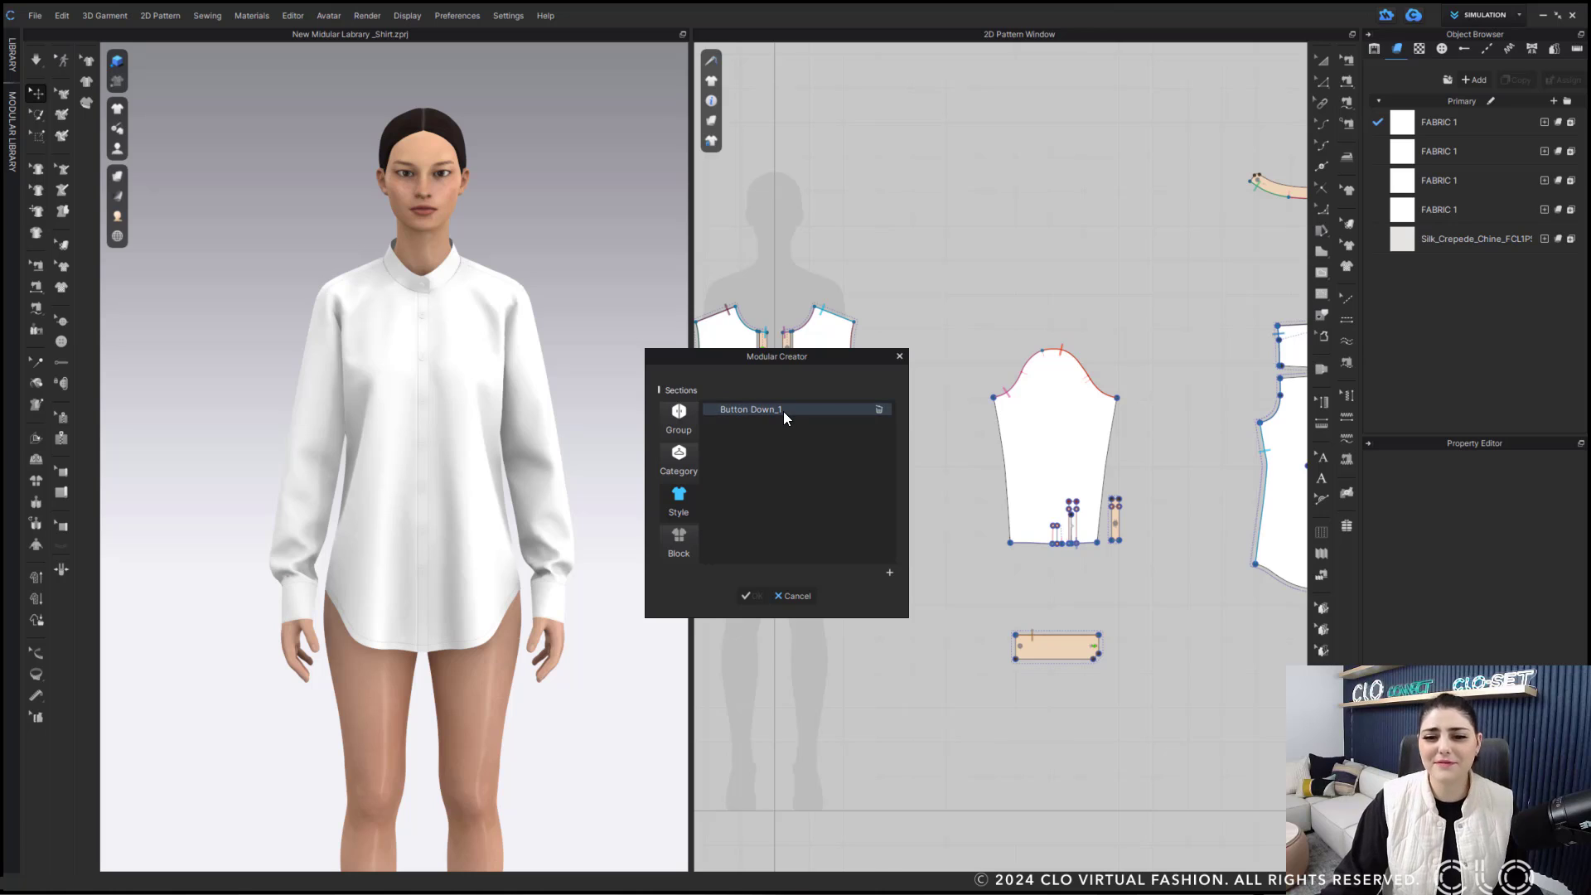
Step: Add the Front Body, Back Body and Sleeves block types to the style
left_click(679, 539)
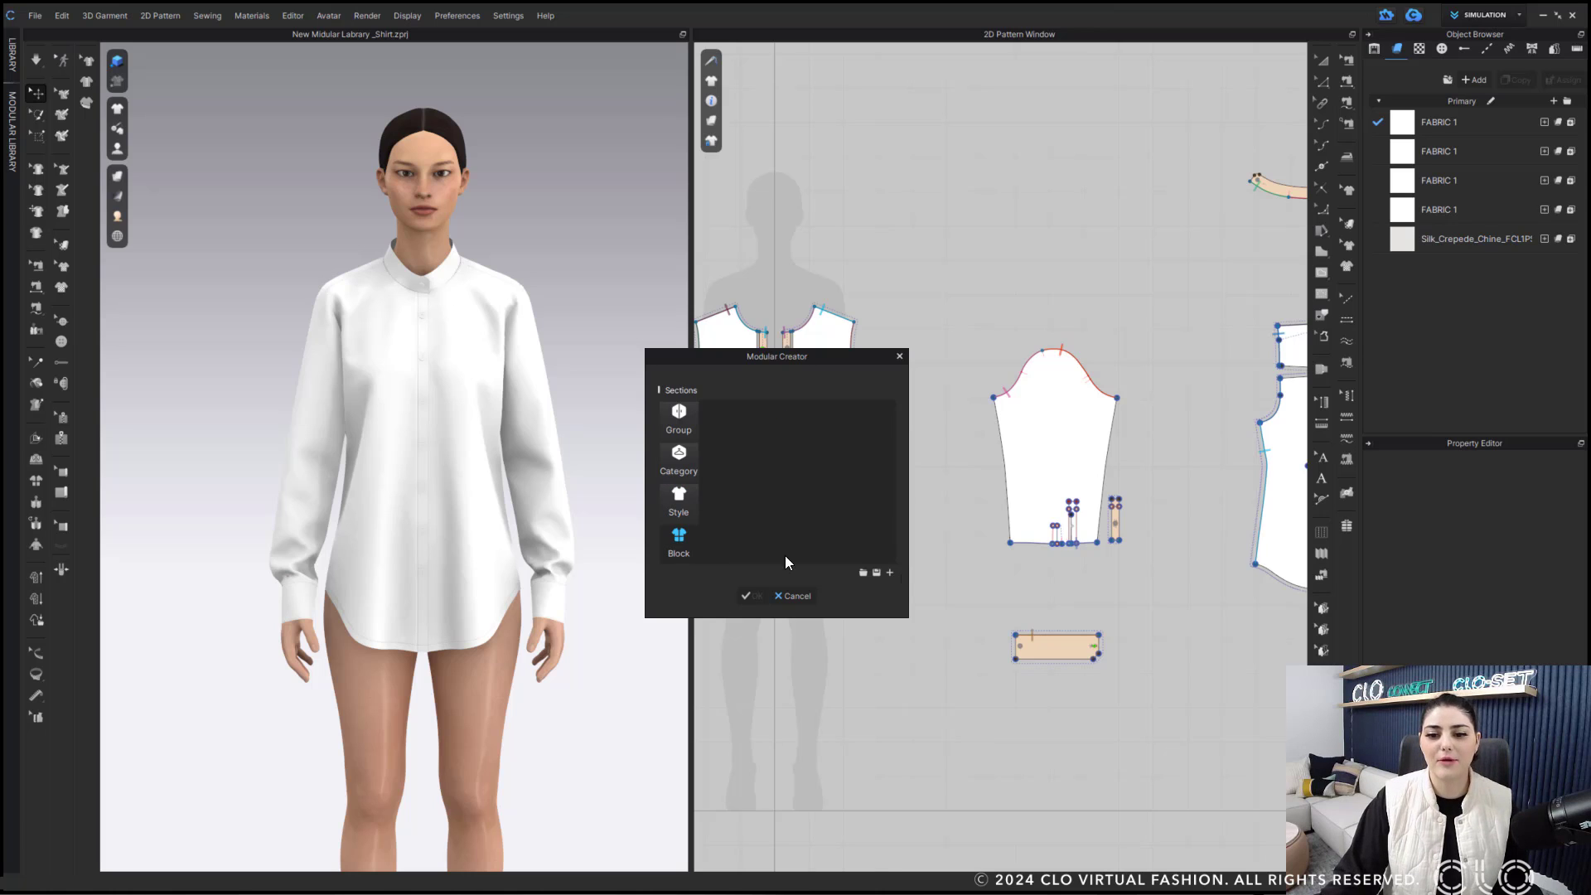
left_click(890, 573)
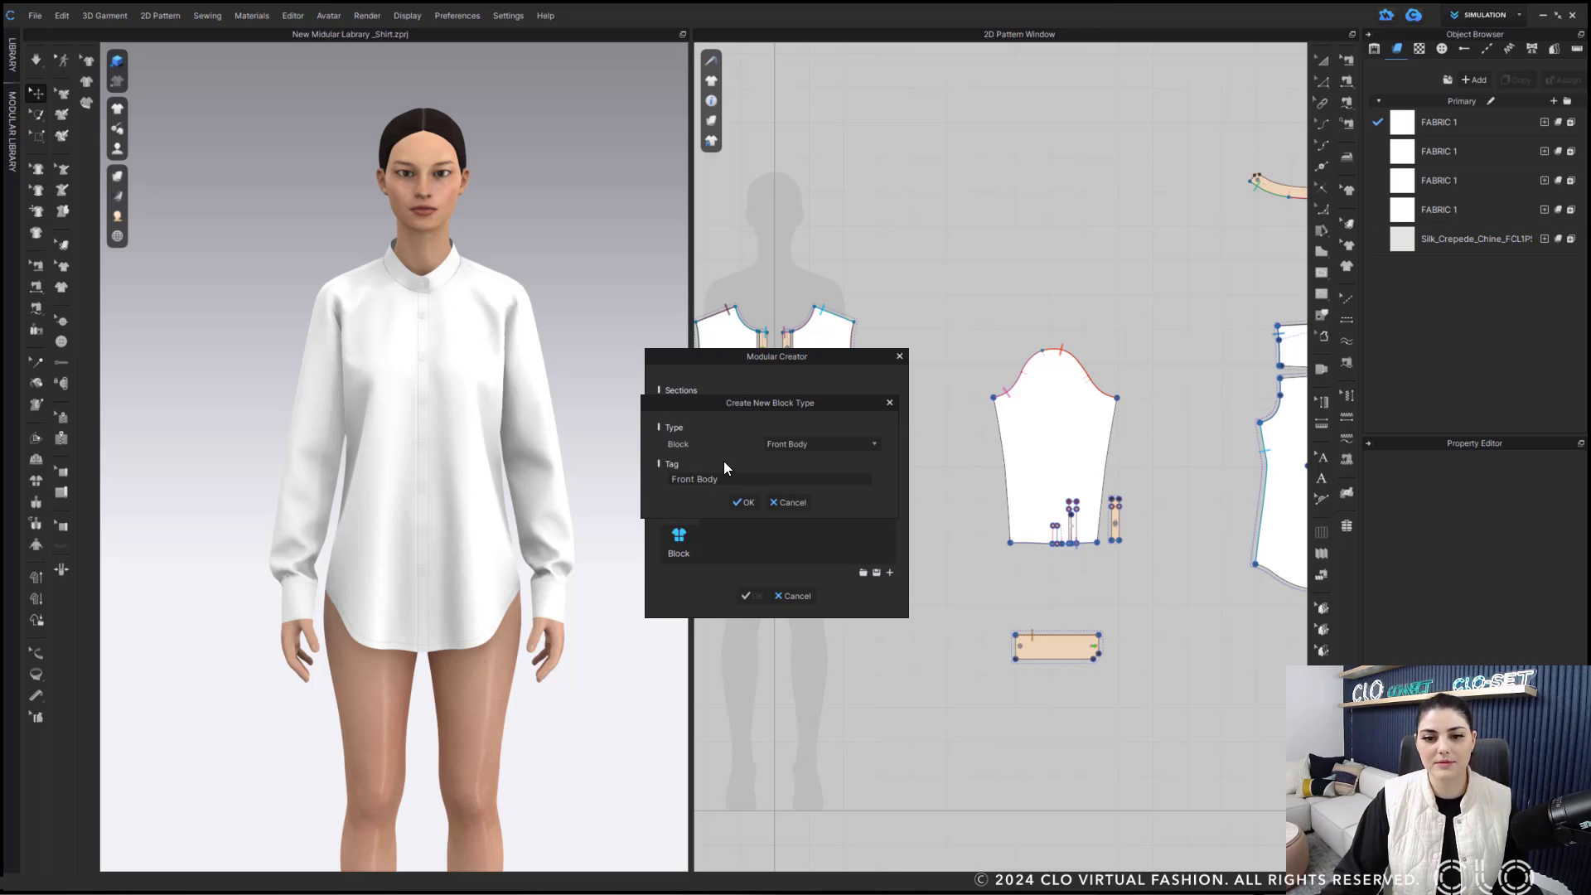
left_click(743, 502)
left_click(890, 572)
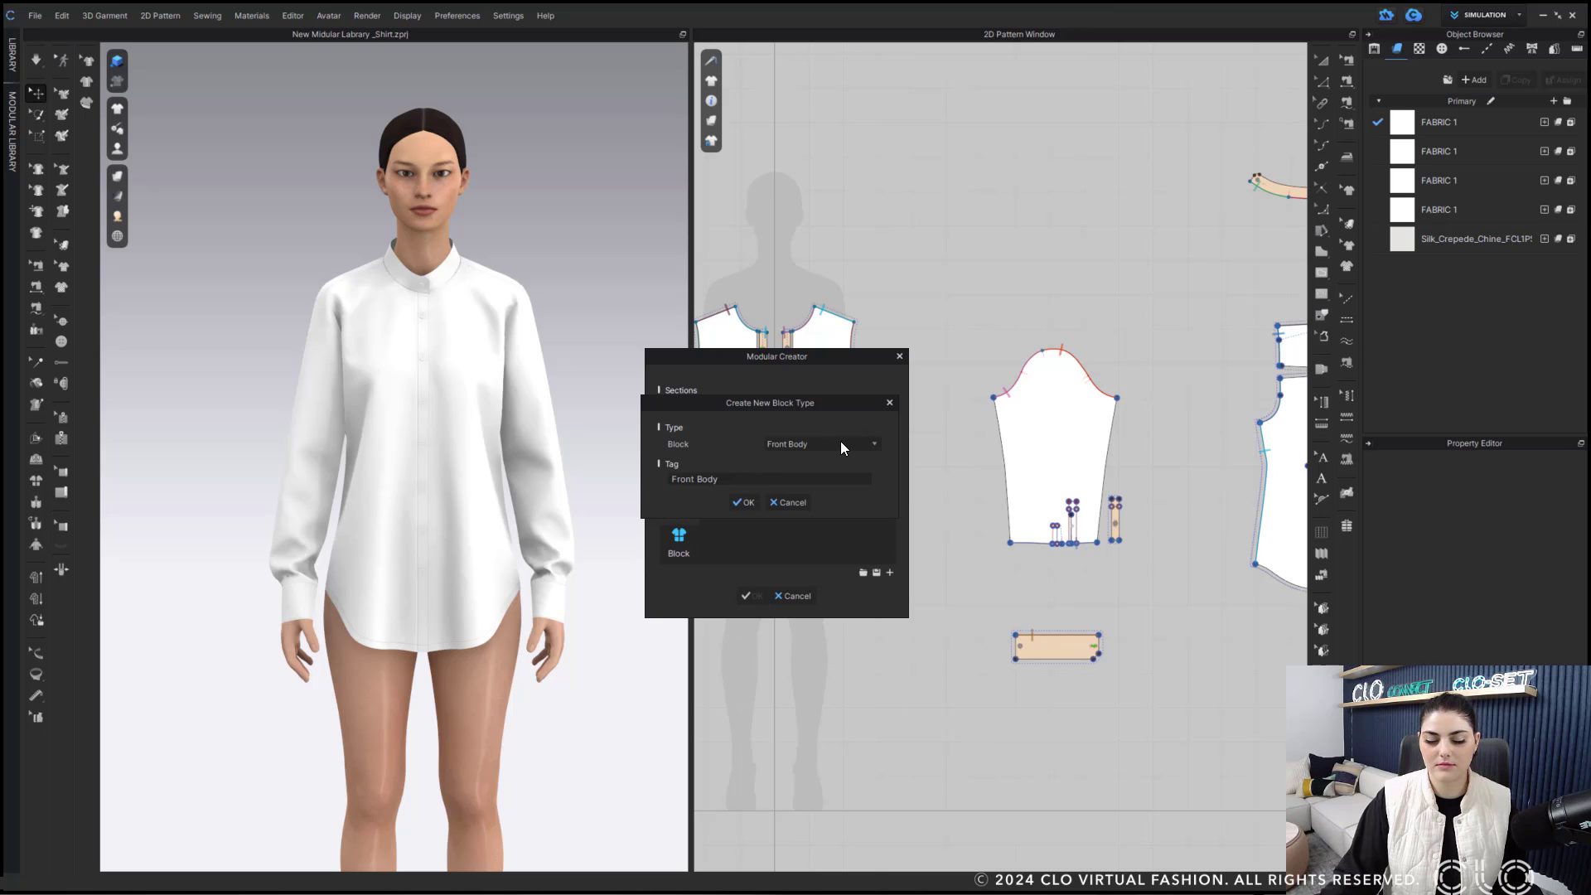
left_click(840, 444)
left_click(795, 468)
left_click(743, 502)
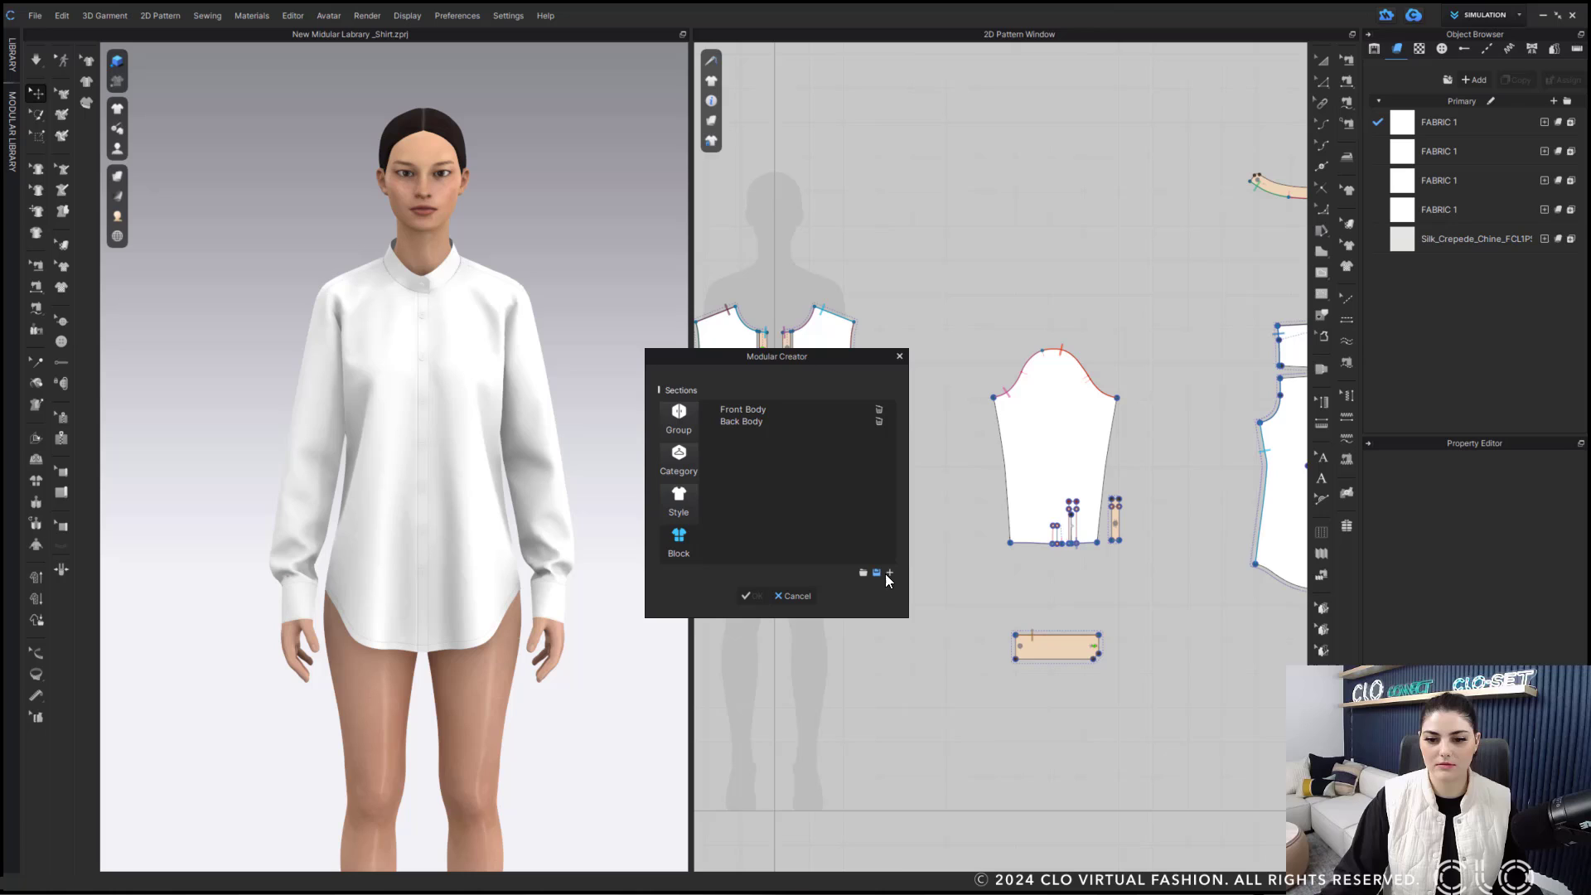
left_click(888, 572)
left_click(832, 444)
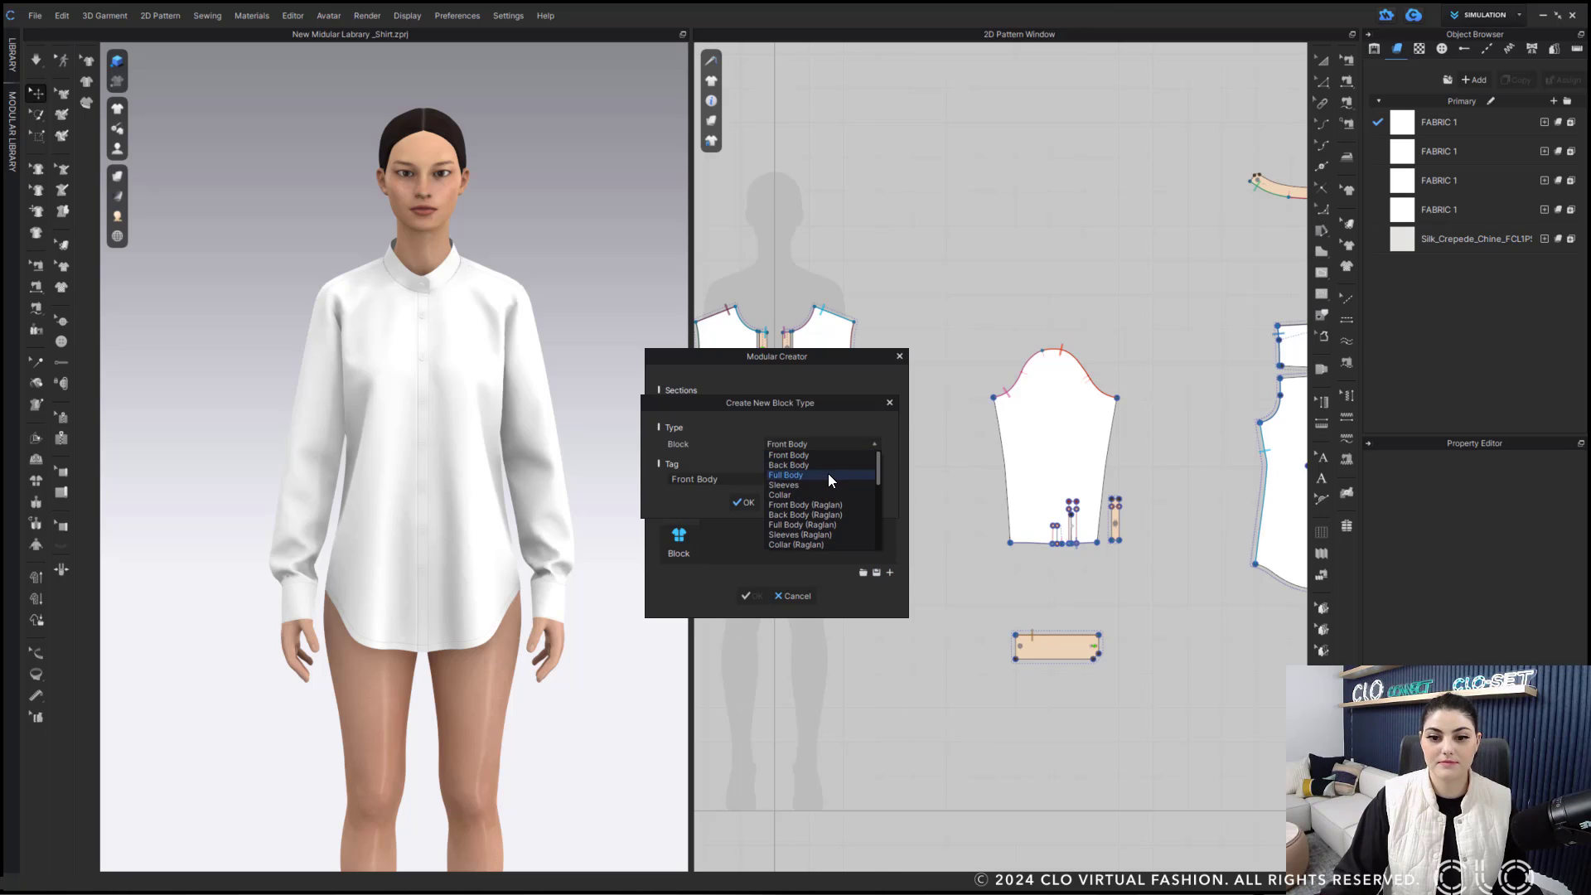
left_click(820, 484)
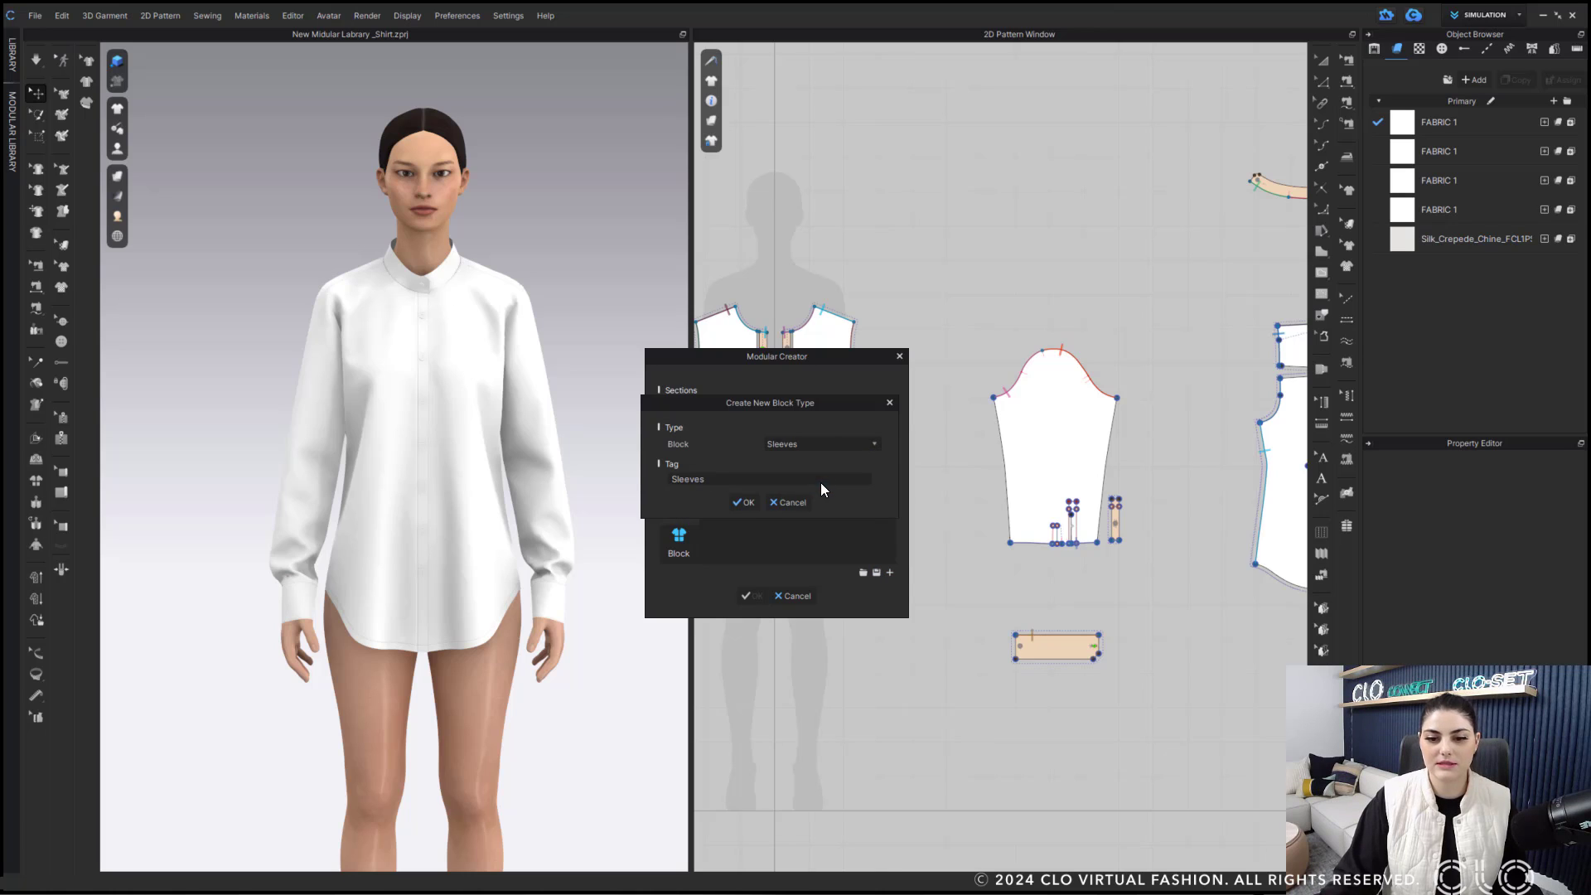
left_click(743, 502)
Step: Add the Collar and Cuff block types, then raise the Modular Creator window
left_click(890, 572)
left_click(841, 443)
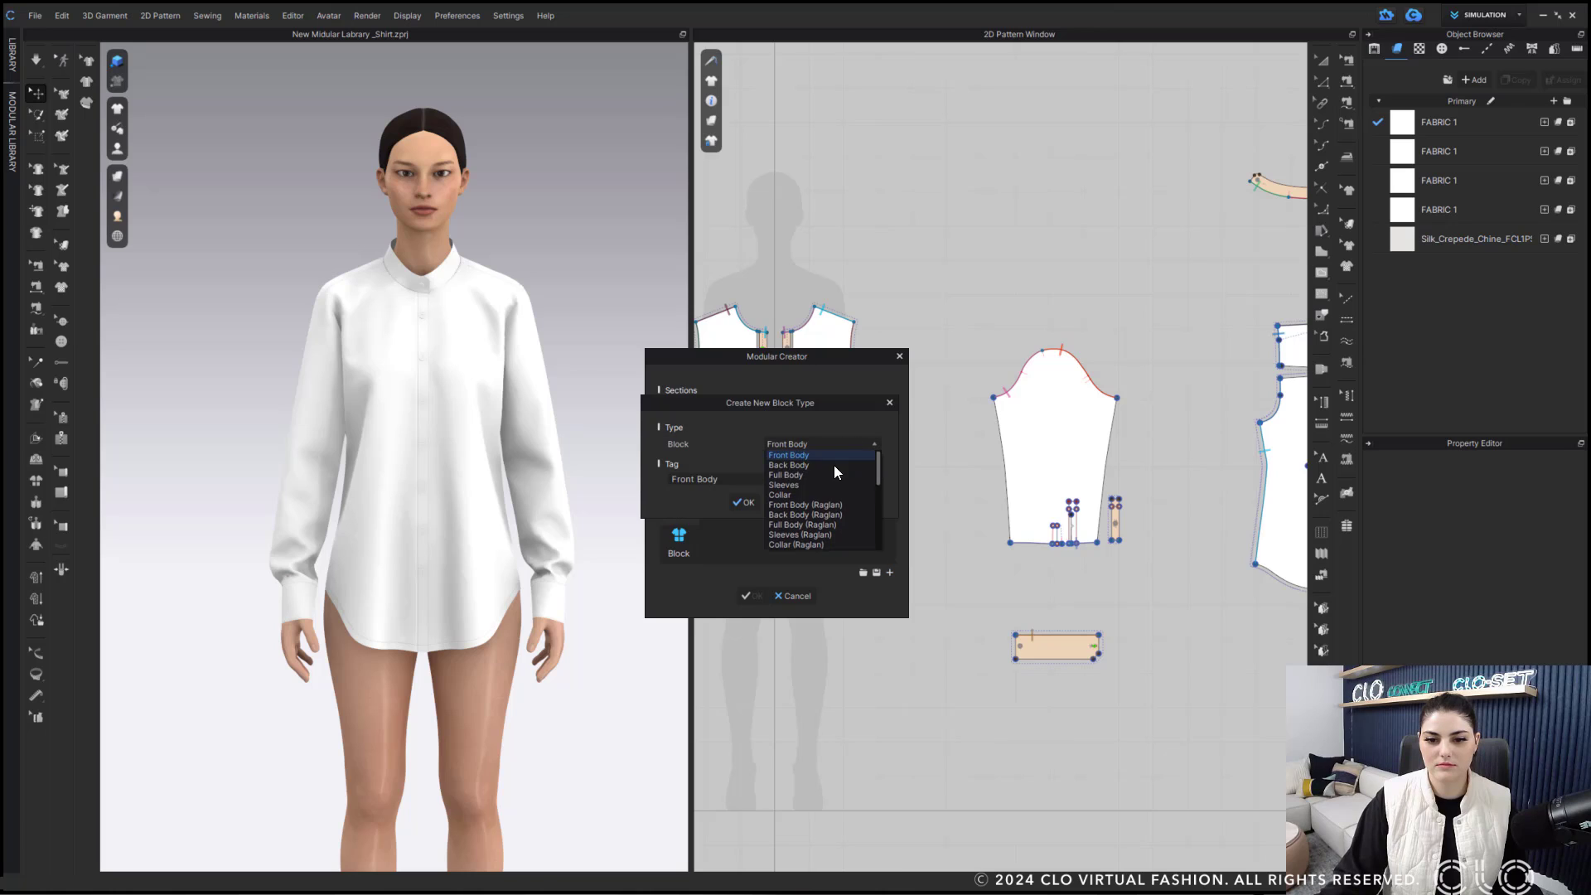
left_click(820, 495)
left_click(743, 502)
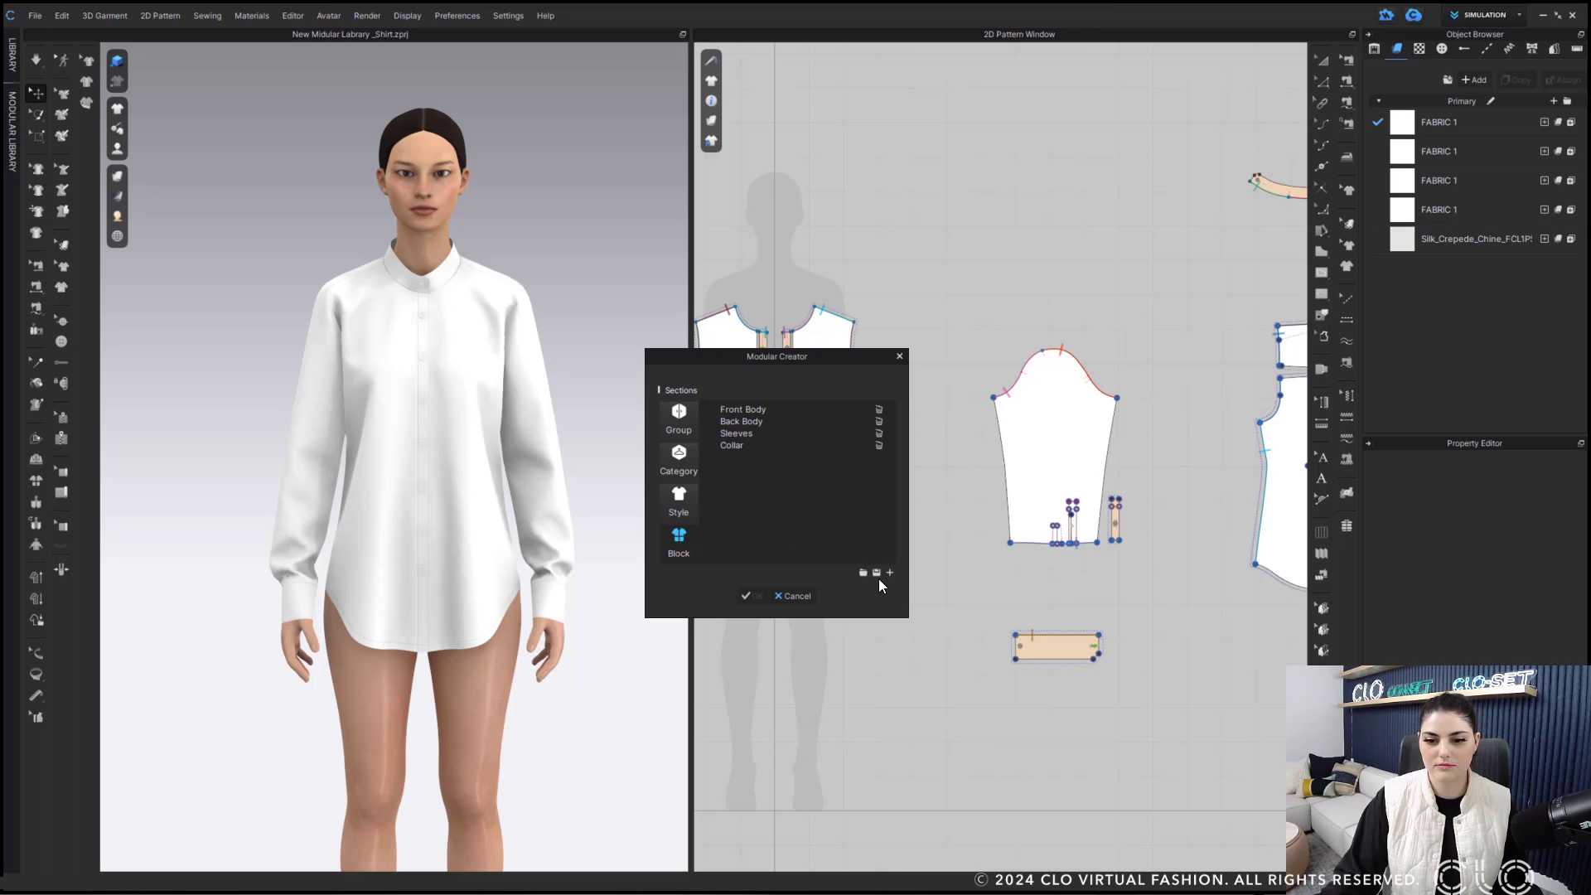
left_click(890, 573)
left_click(833, 443)
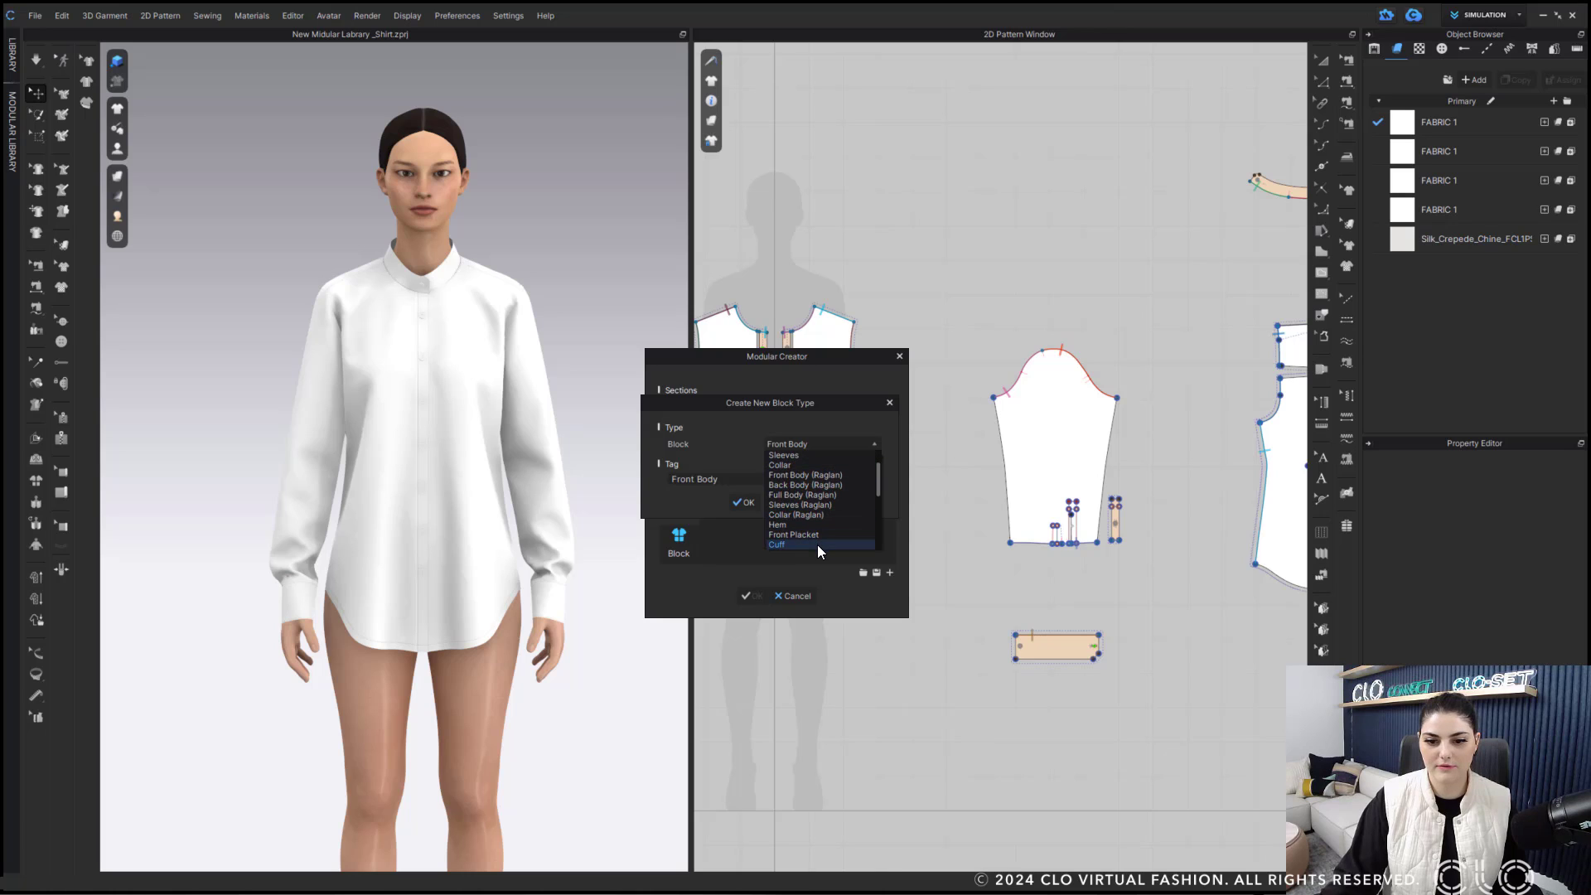
left_click(817, 545)
left_click(755, 504)
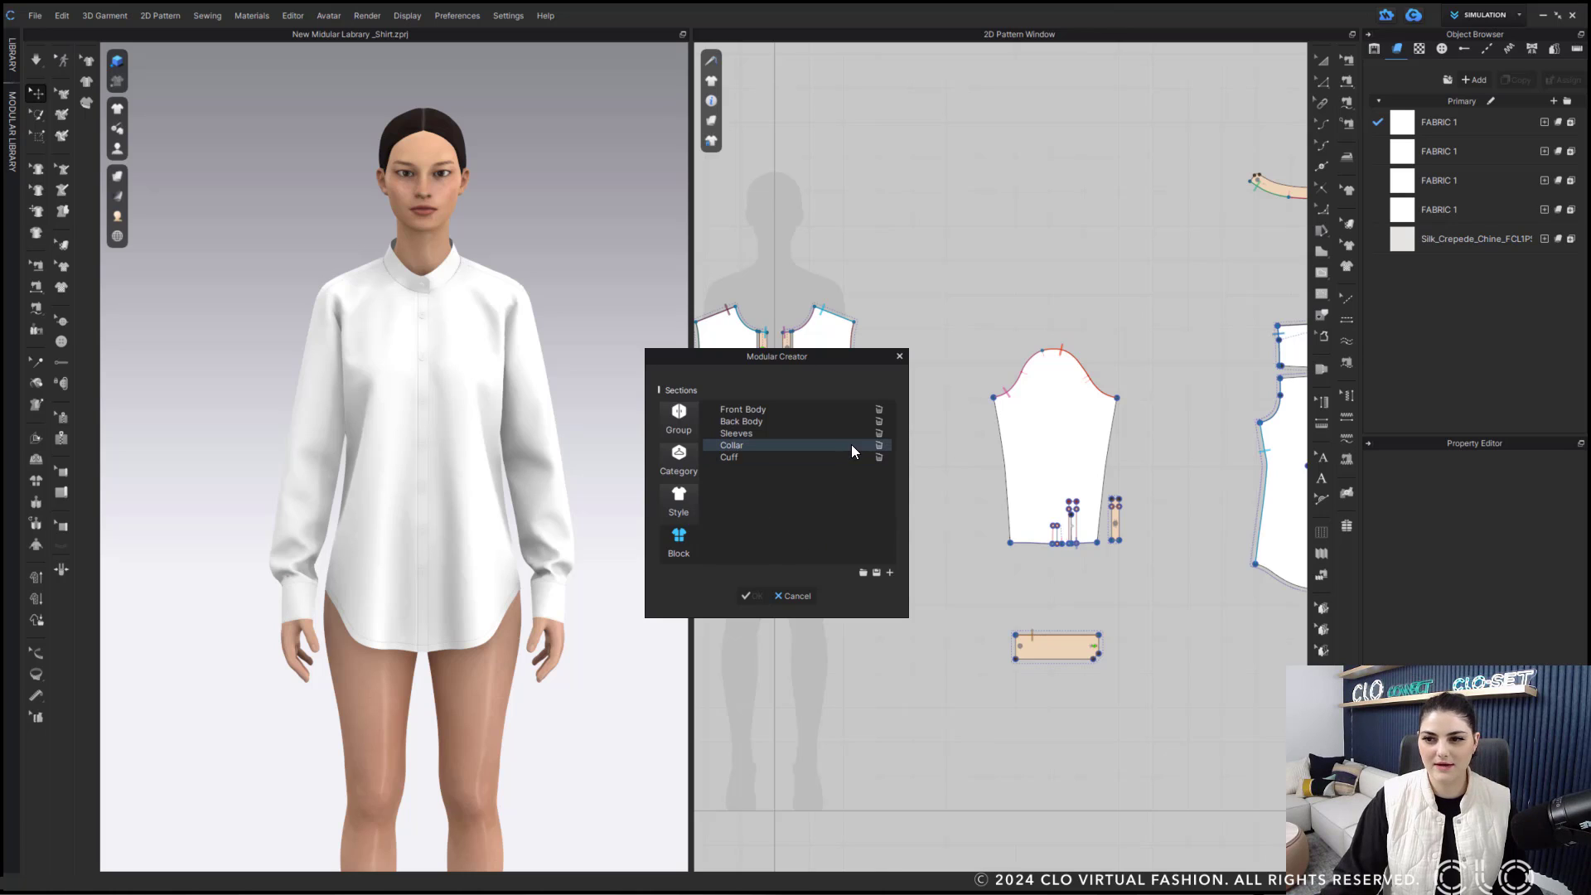
left_click_drag(843, 355, 852, 301)
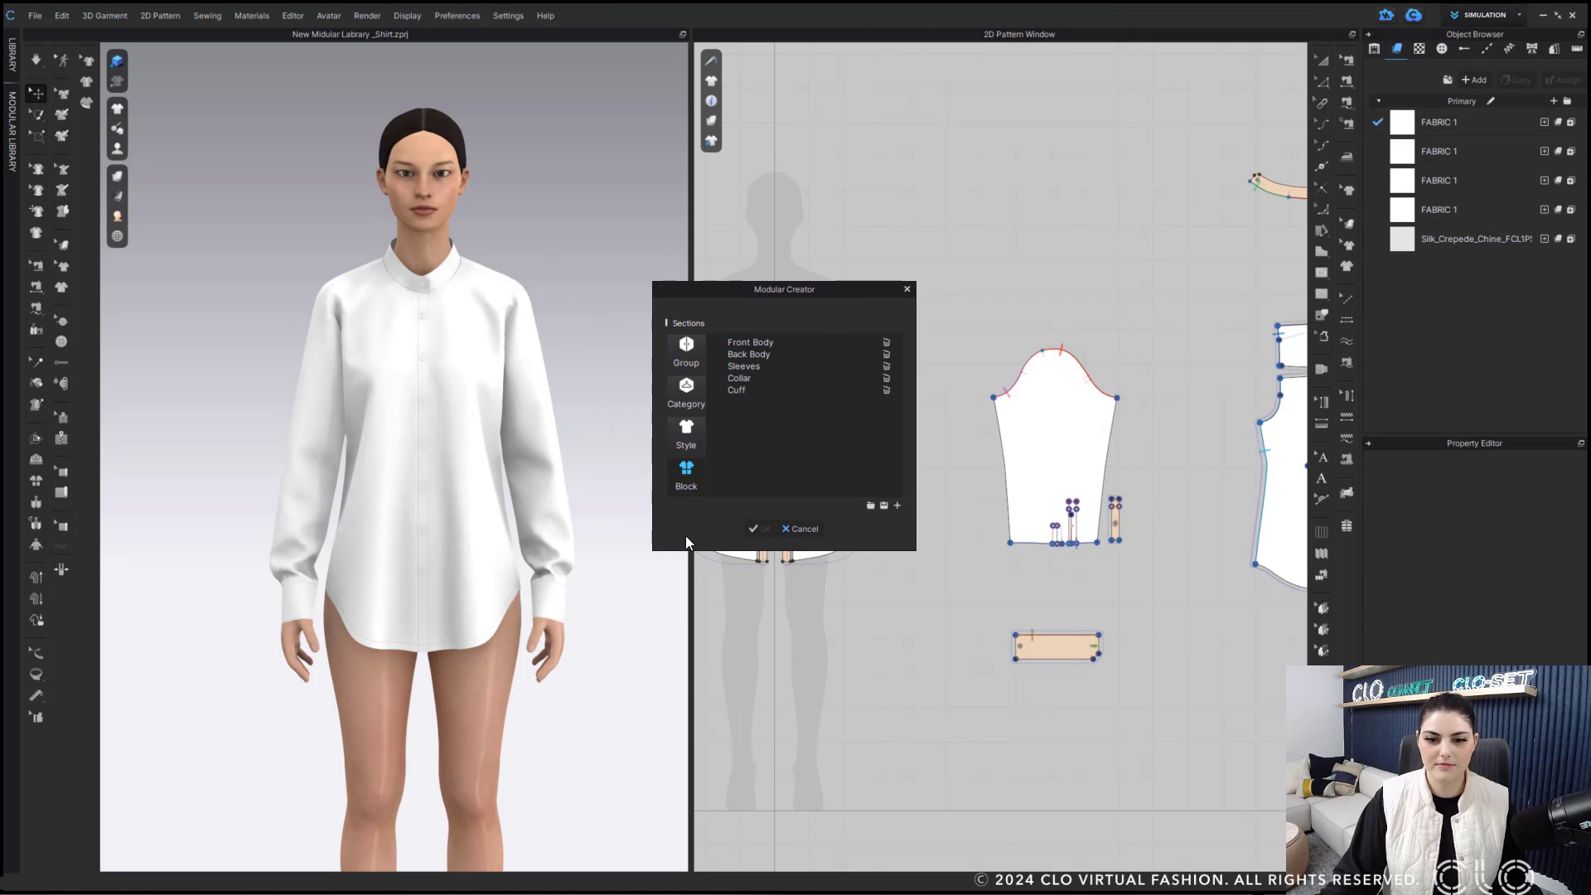
Step: Assign the front body and back body patterns to their blocks and save each
left_click(808, 345)
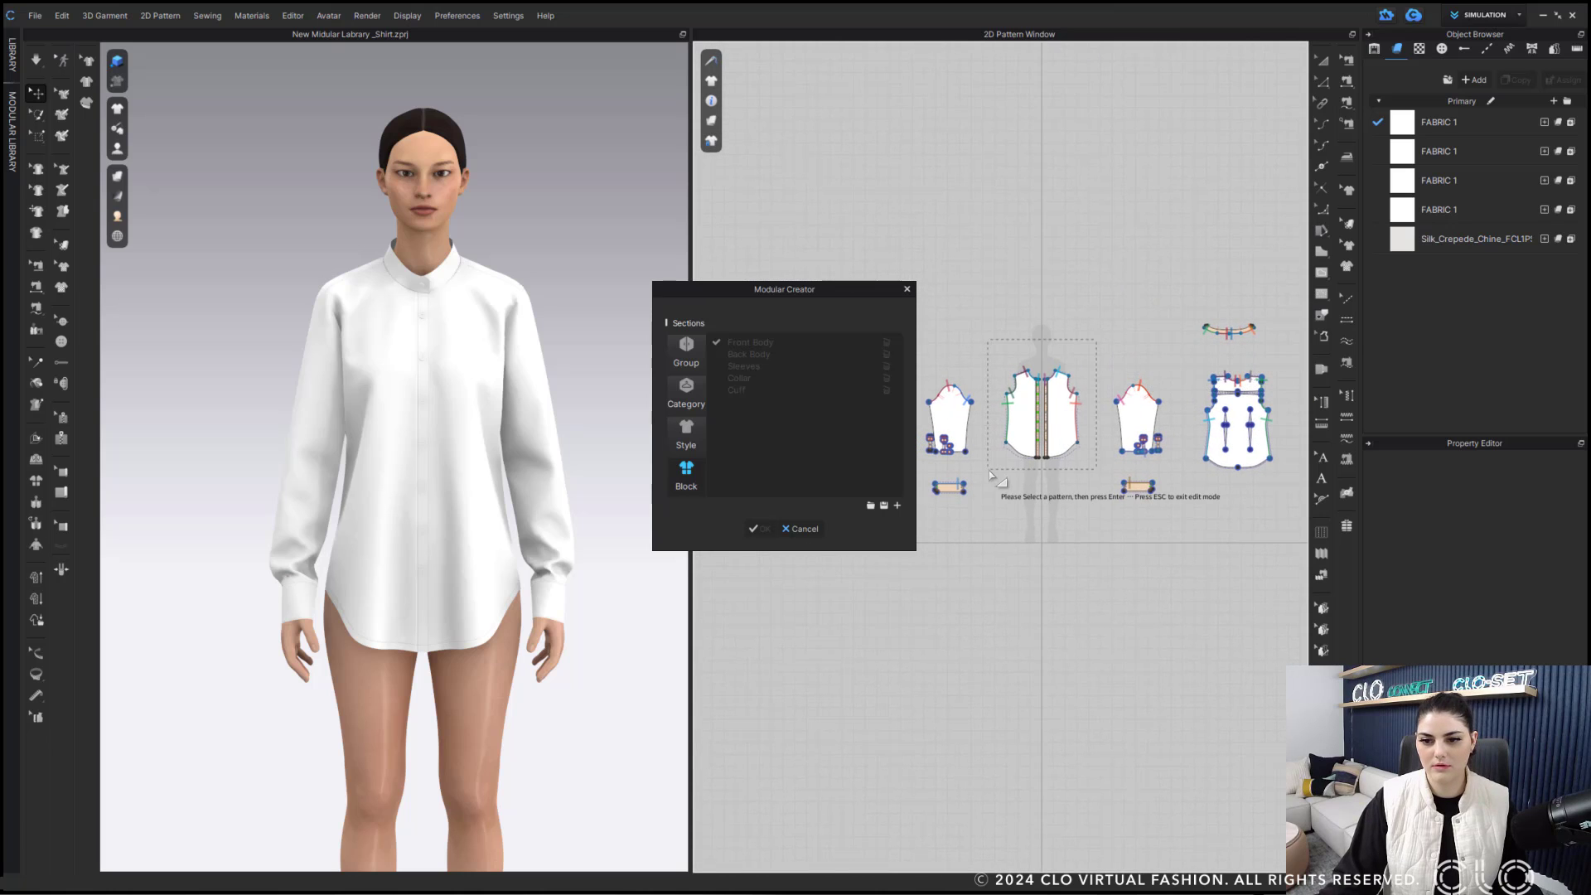
left_click(994, 474)
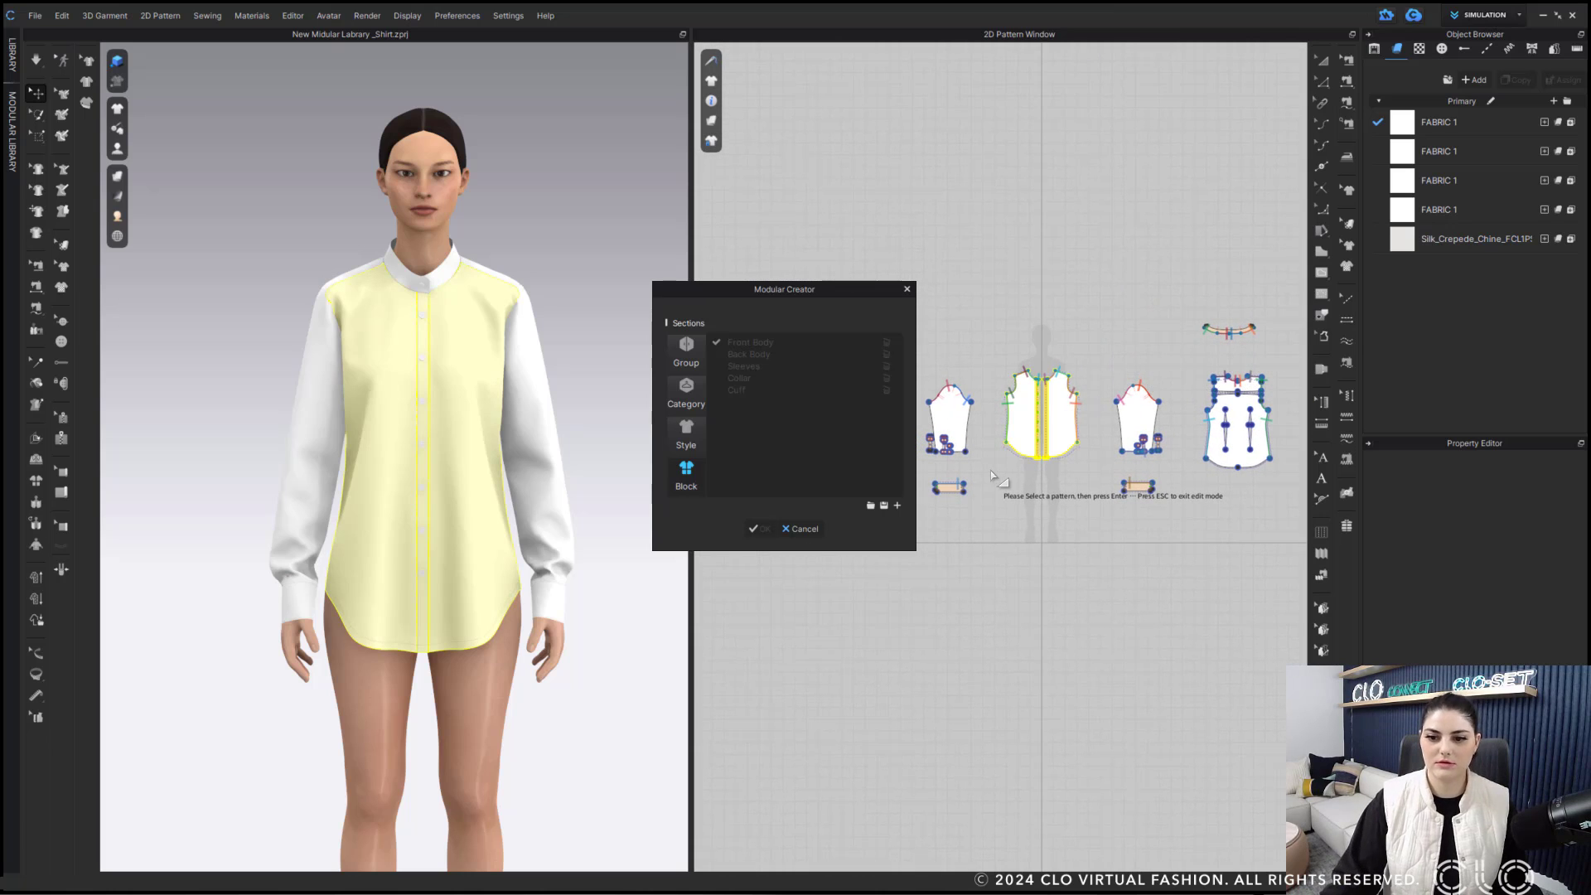
key("Return")
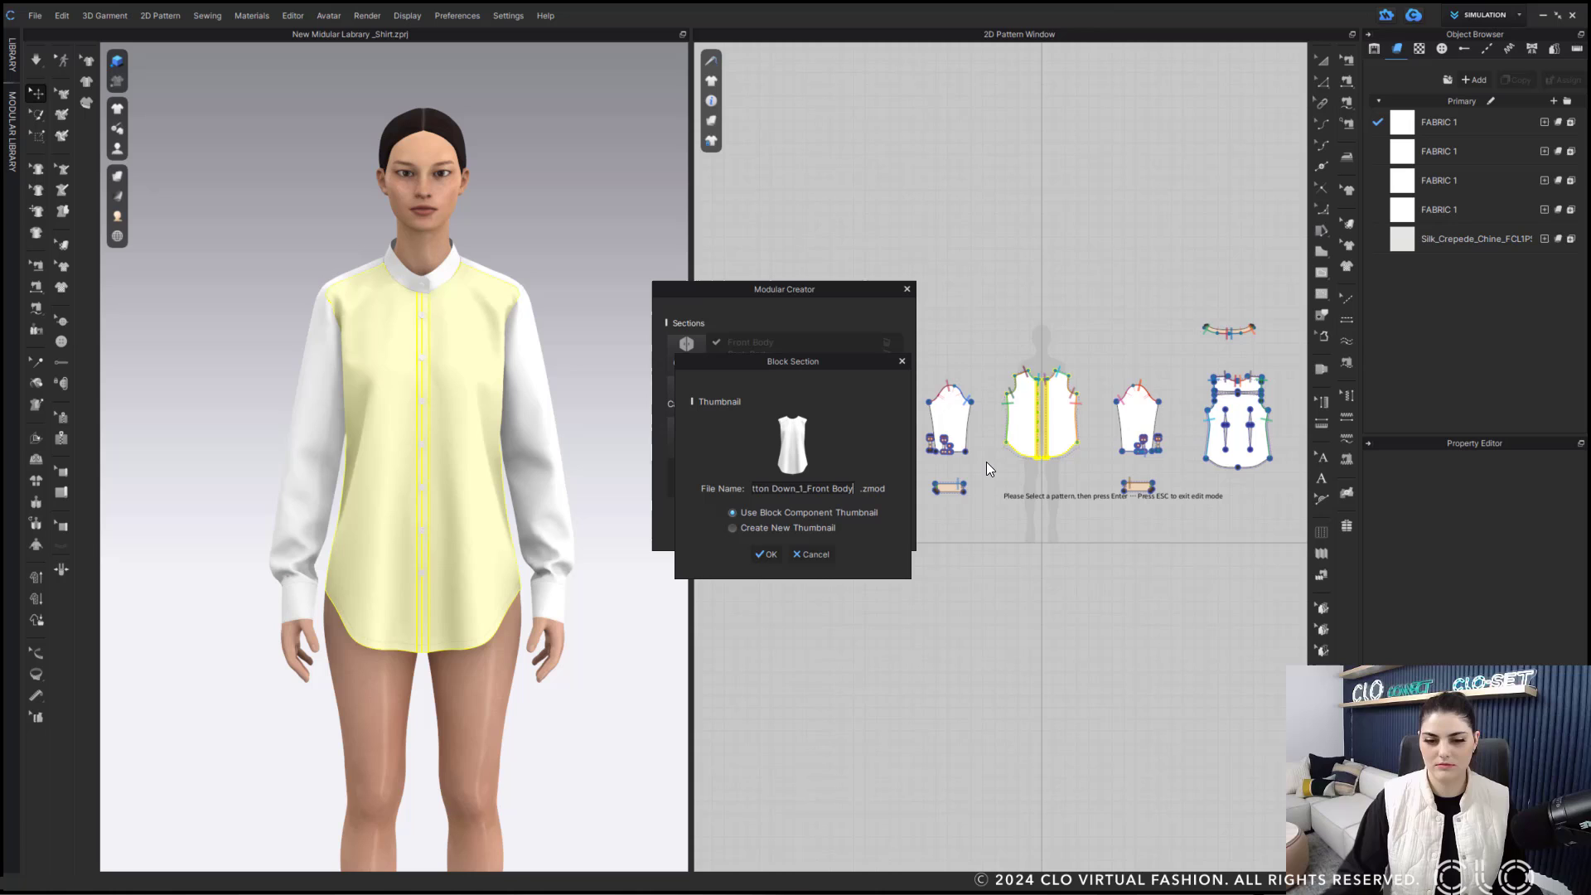
left_click(770, 559)
left_click(807, 354)
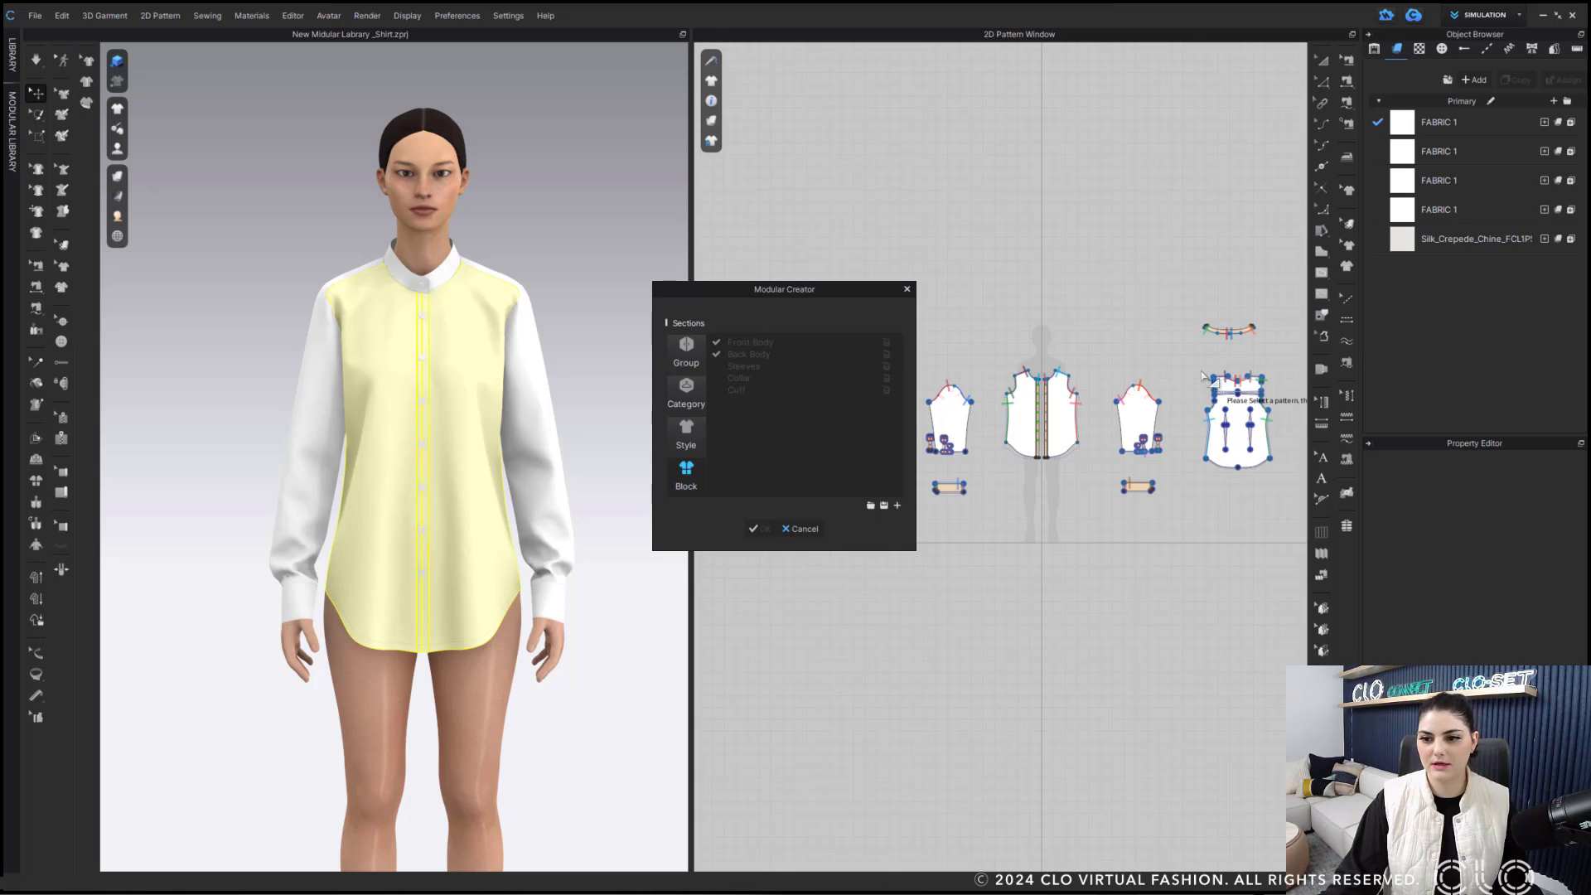
left_click_drag(1203, 375, 1290, 492)
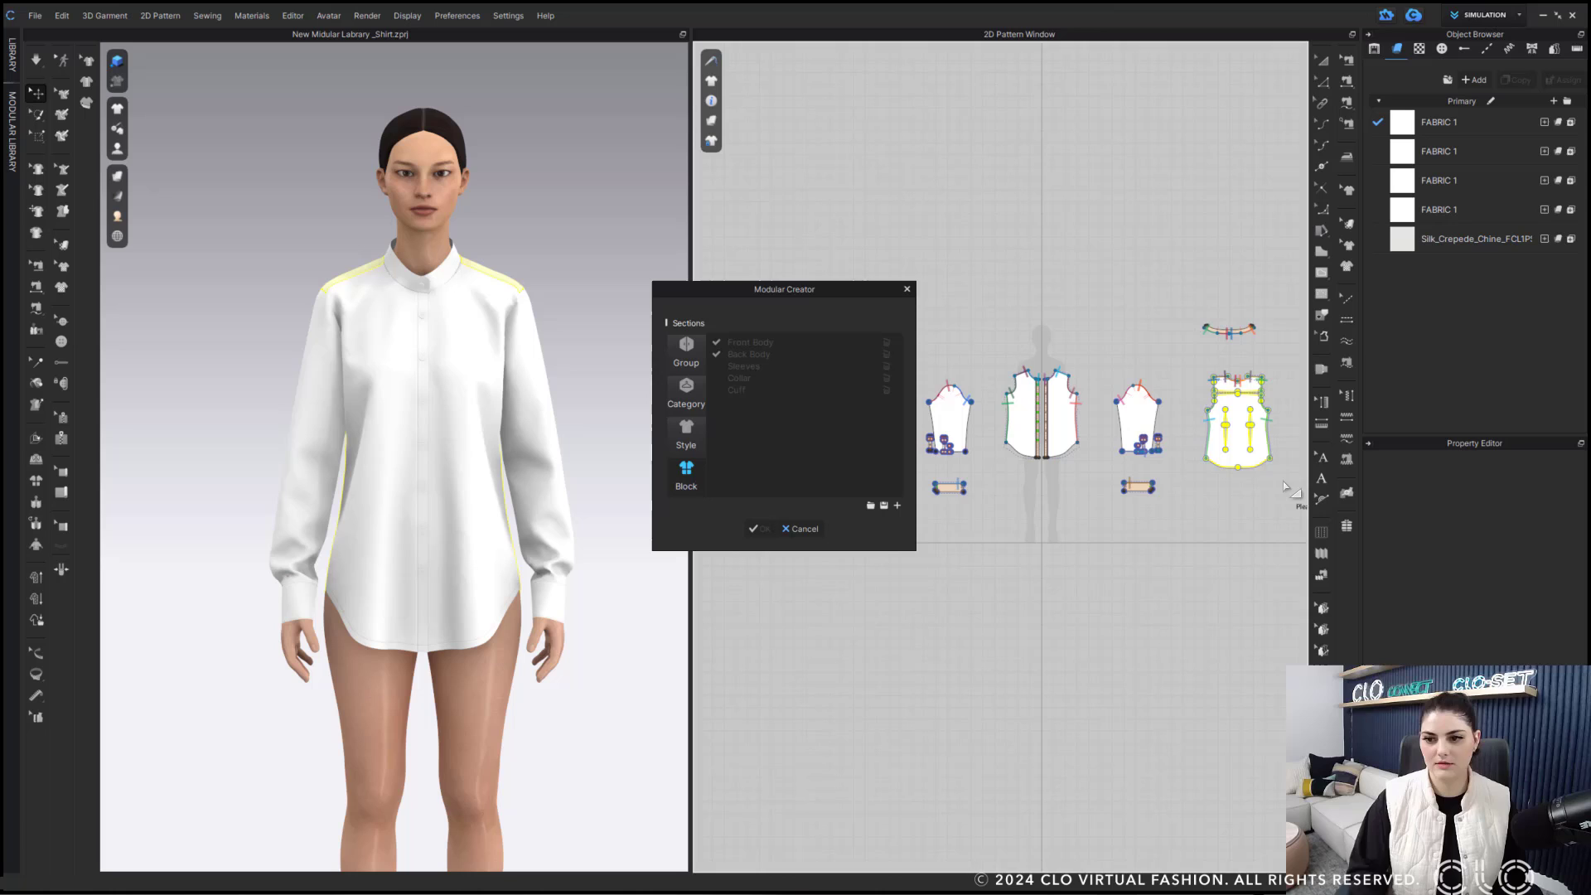
key("Return")
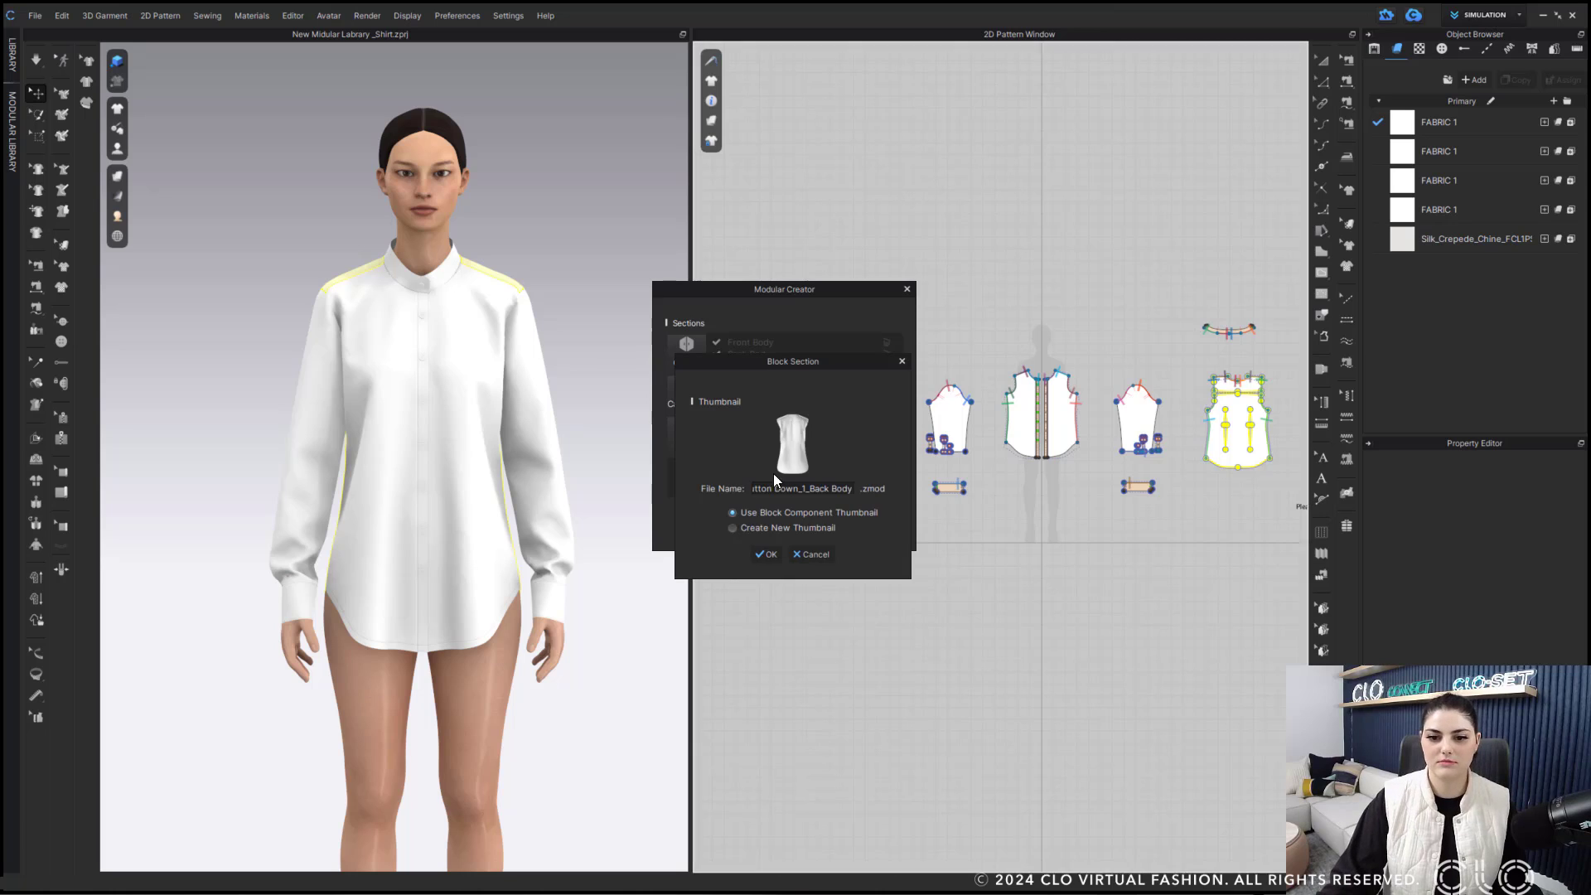
left_click(771, 555)
Step: Assign both sleeve patterns to the Sleeves block and save it
left_click(797, 365)
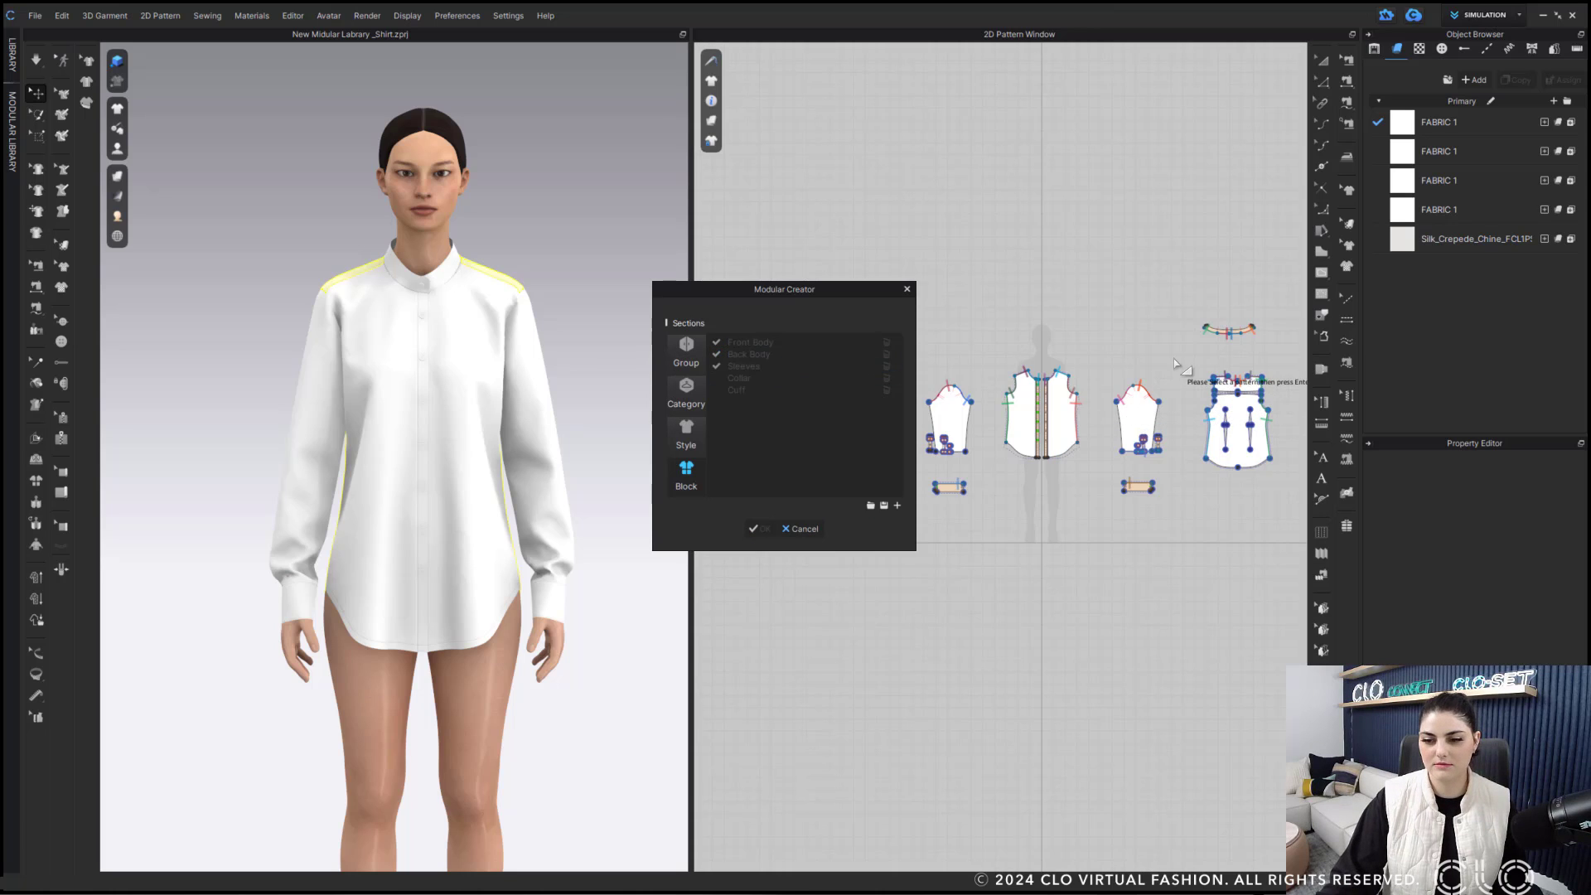
left_click_drag(1174, 363, 1108, 480)
left_click_drag(992, 359, 910, 473)
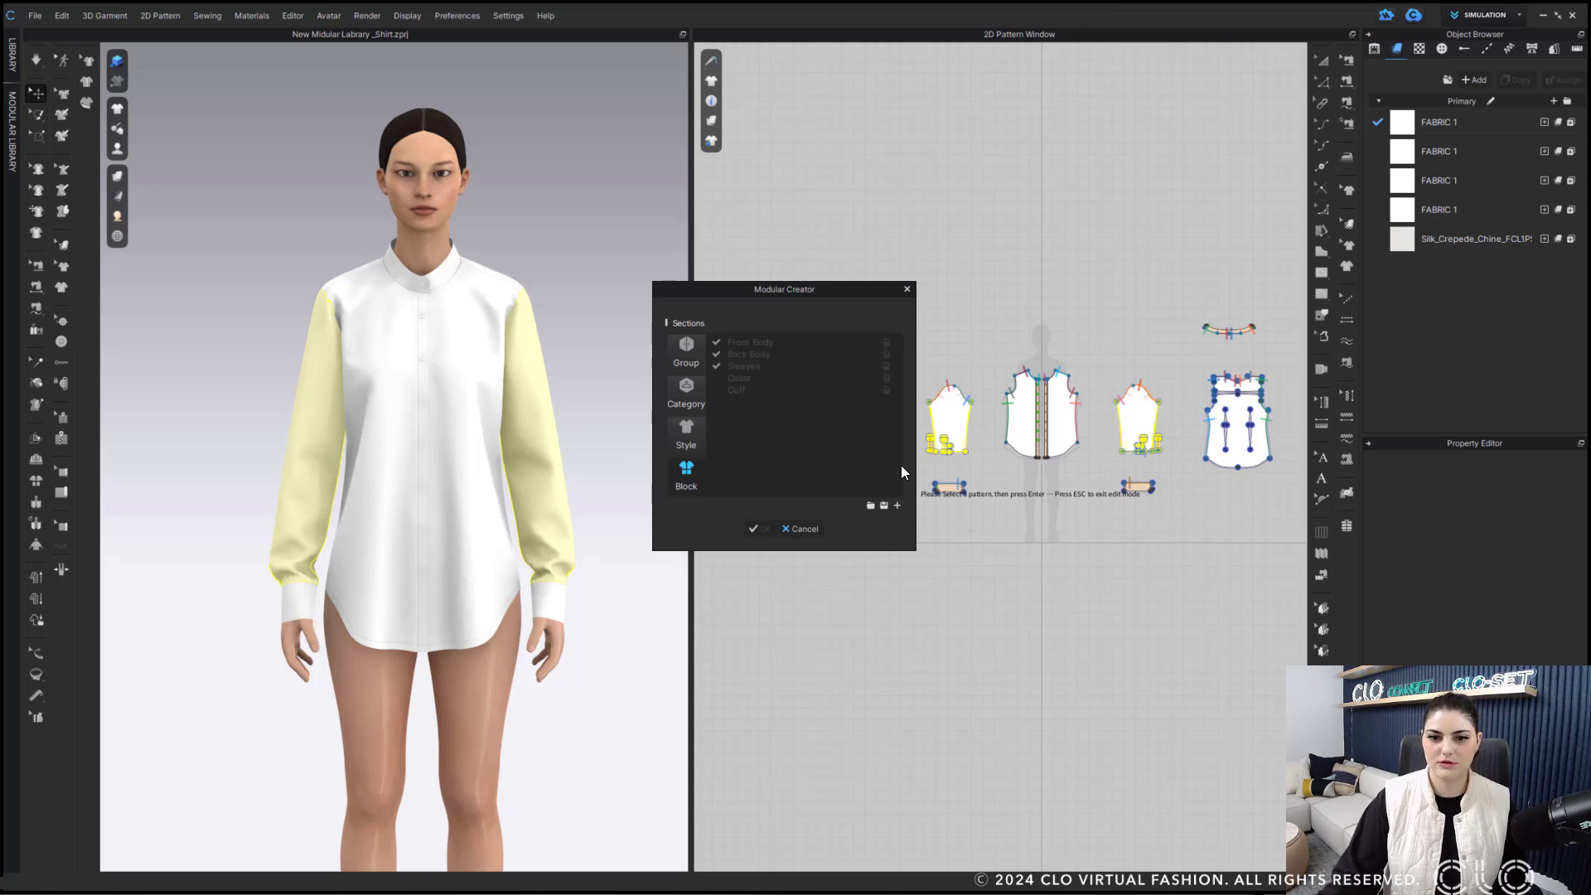
key("Return")
left_click(767, 553)
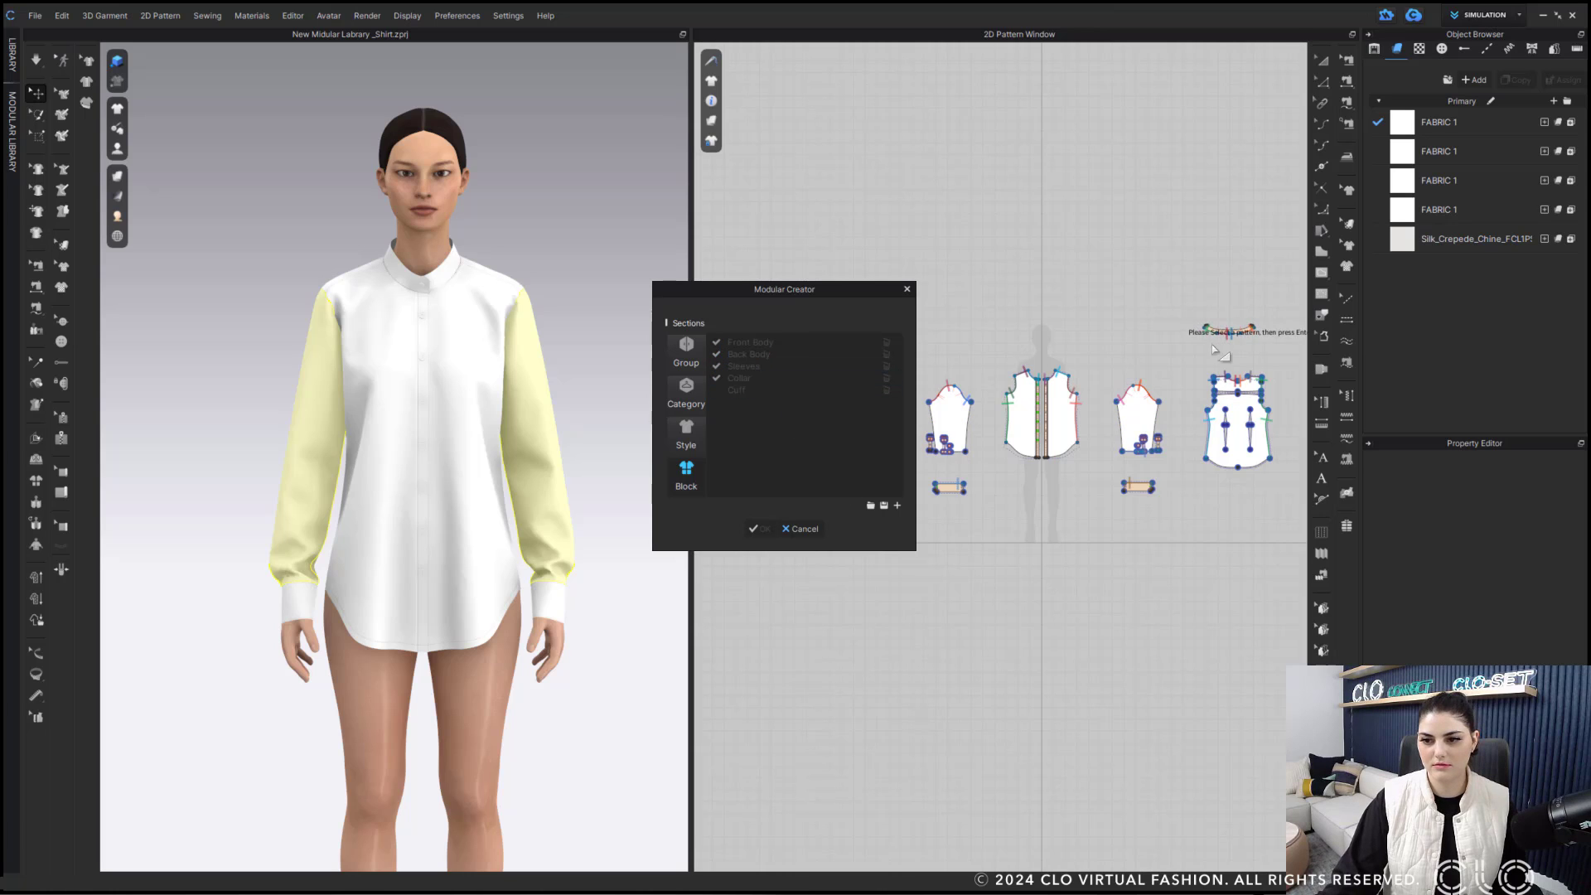
Step: Assign the collar and both cuff patterns to their blocks, then finish the style
left_click_drag(1192, 313, 1289, 364)
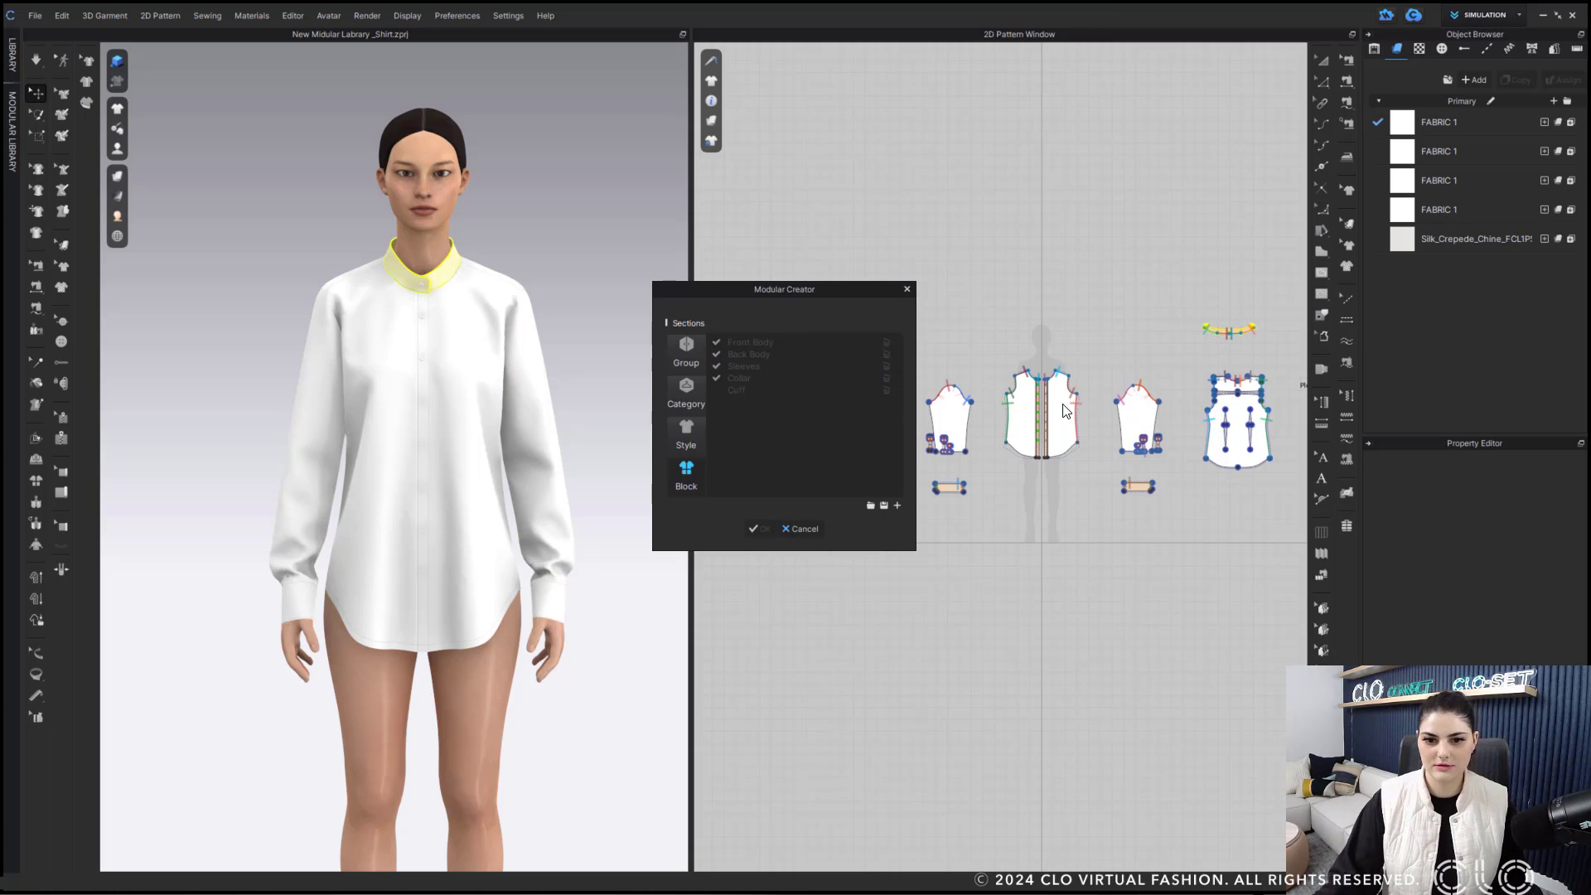
key("Return")
left_click(764, 554)
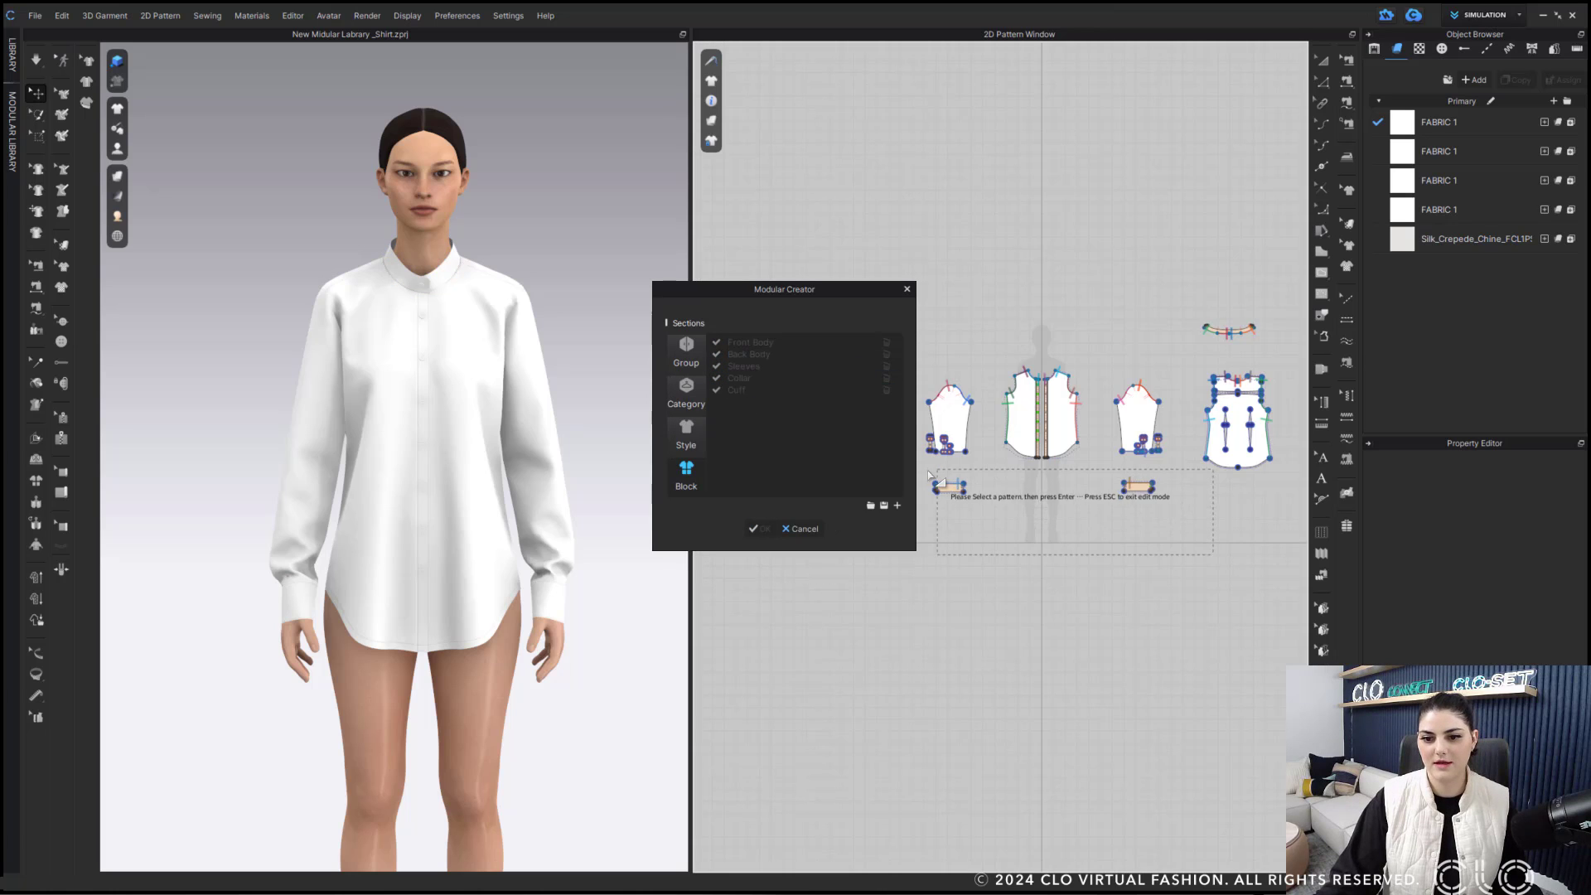
left_click_drag(1160, 522, 915, 473)
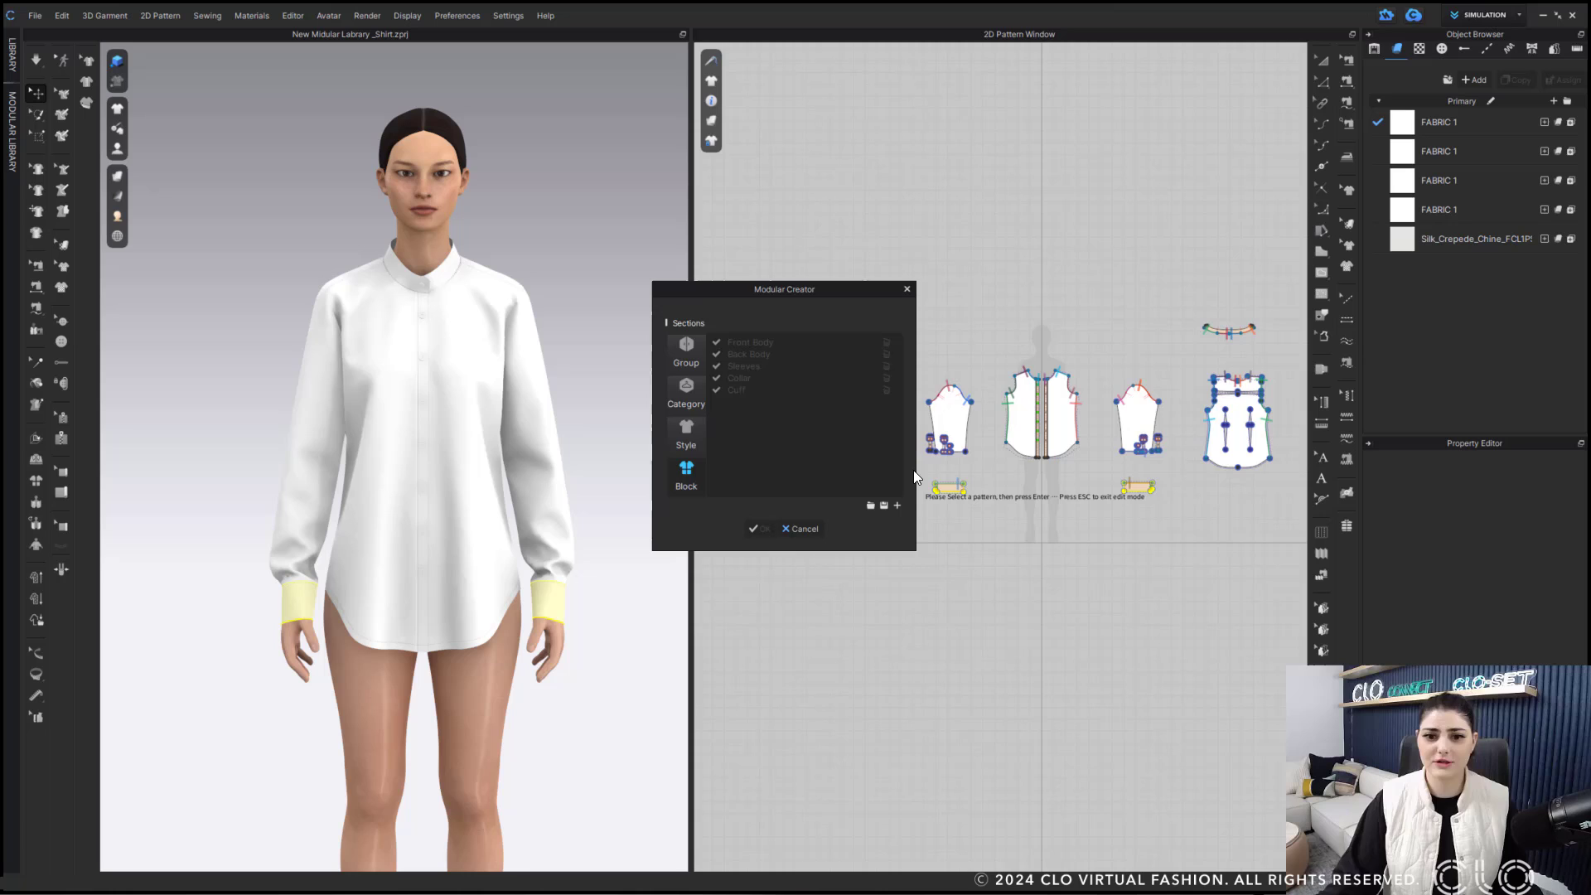
key("Return")
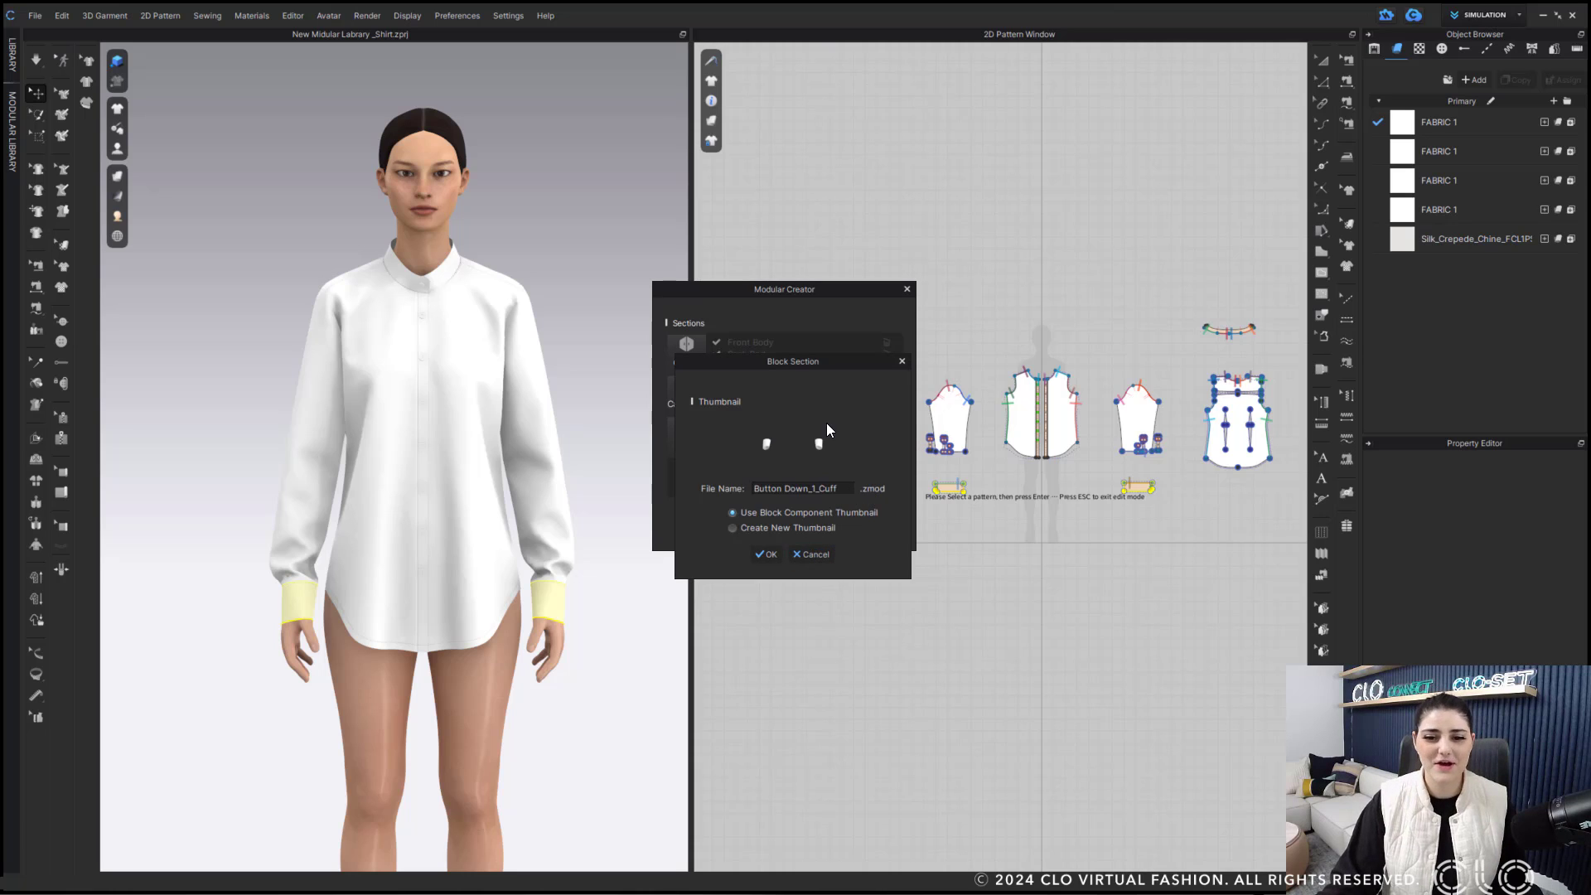
left_click(769, 555)
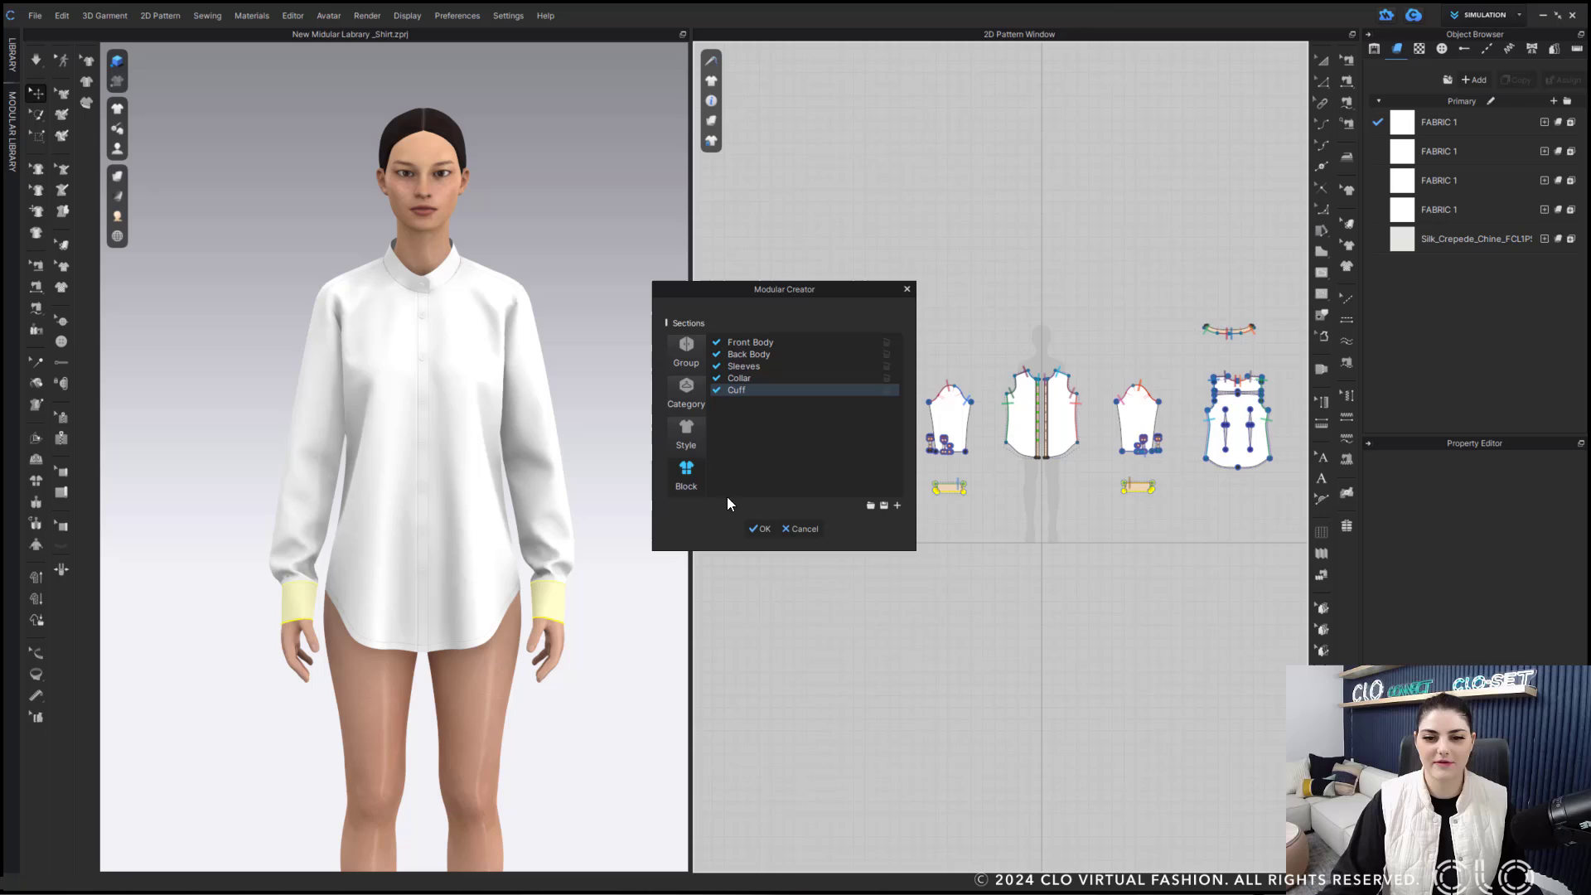
left_click(758, 528)
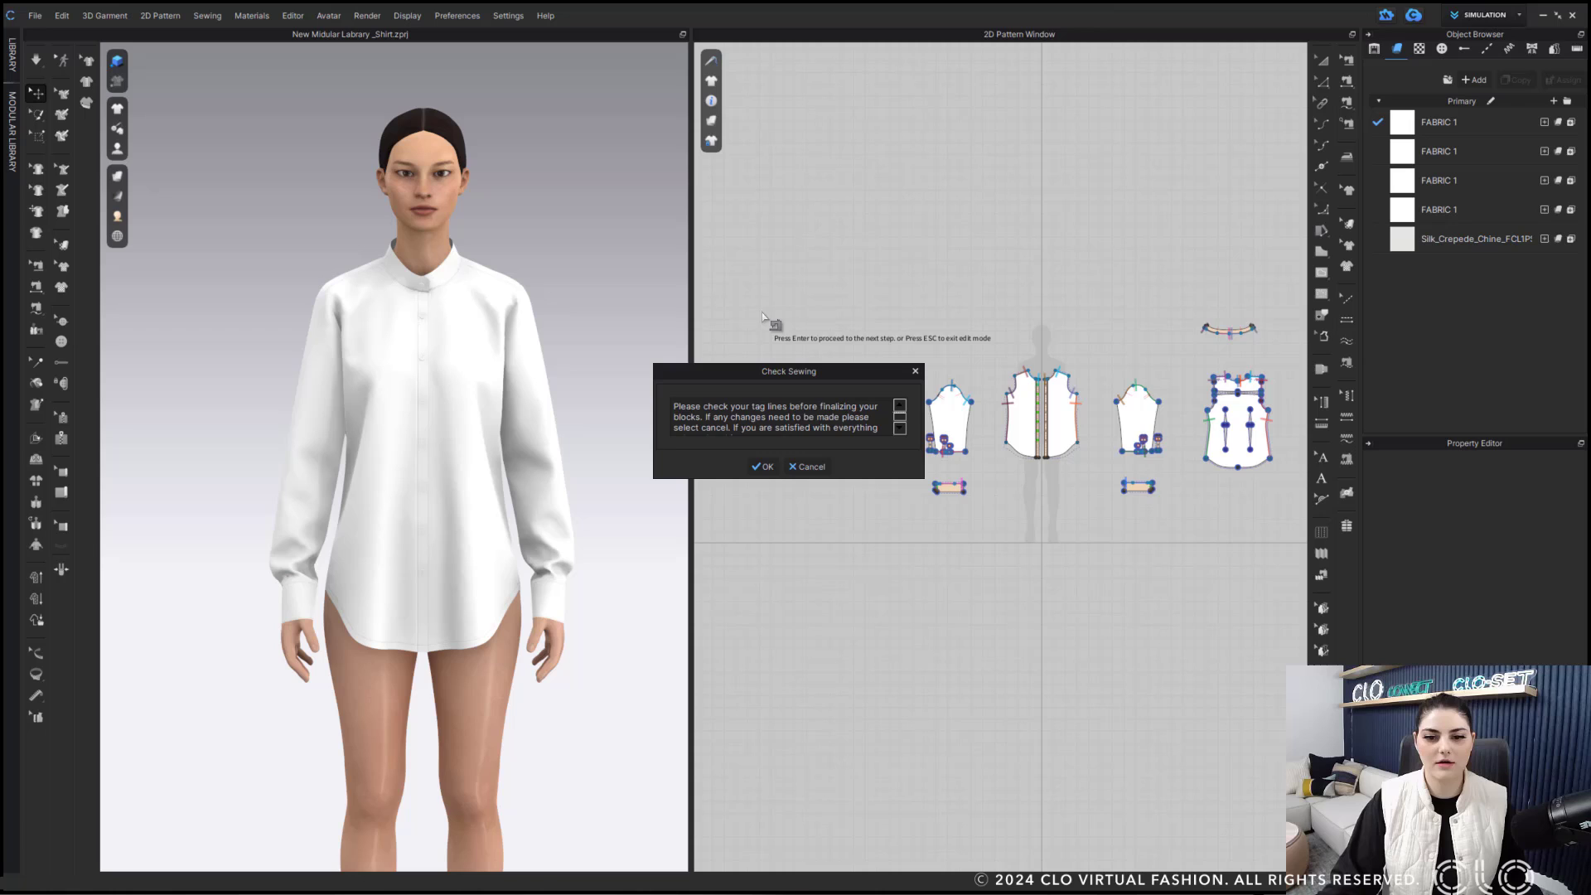
Step: Review the tag lines on the patterns and accept the Check Sewing prompt
left_click_drag(891, 381, 802, 266)
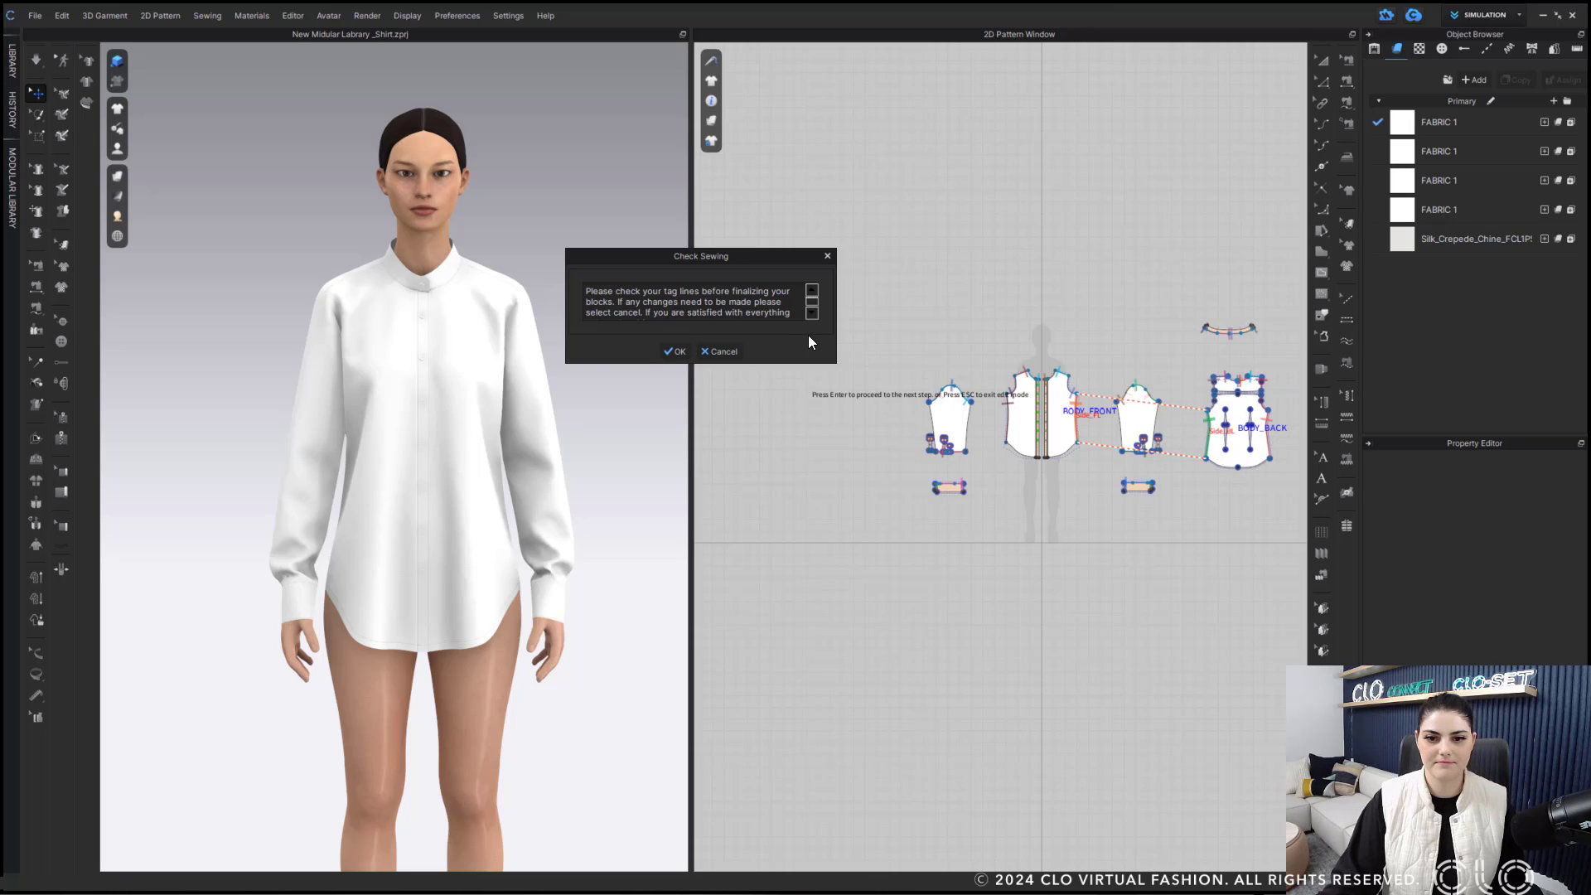
left_click(684, 354)
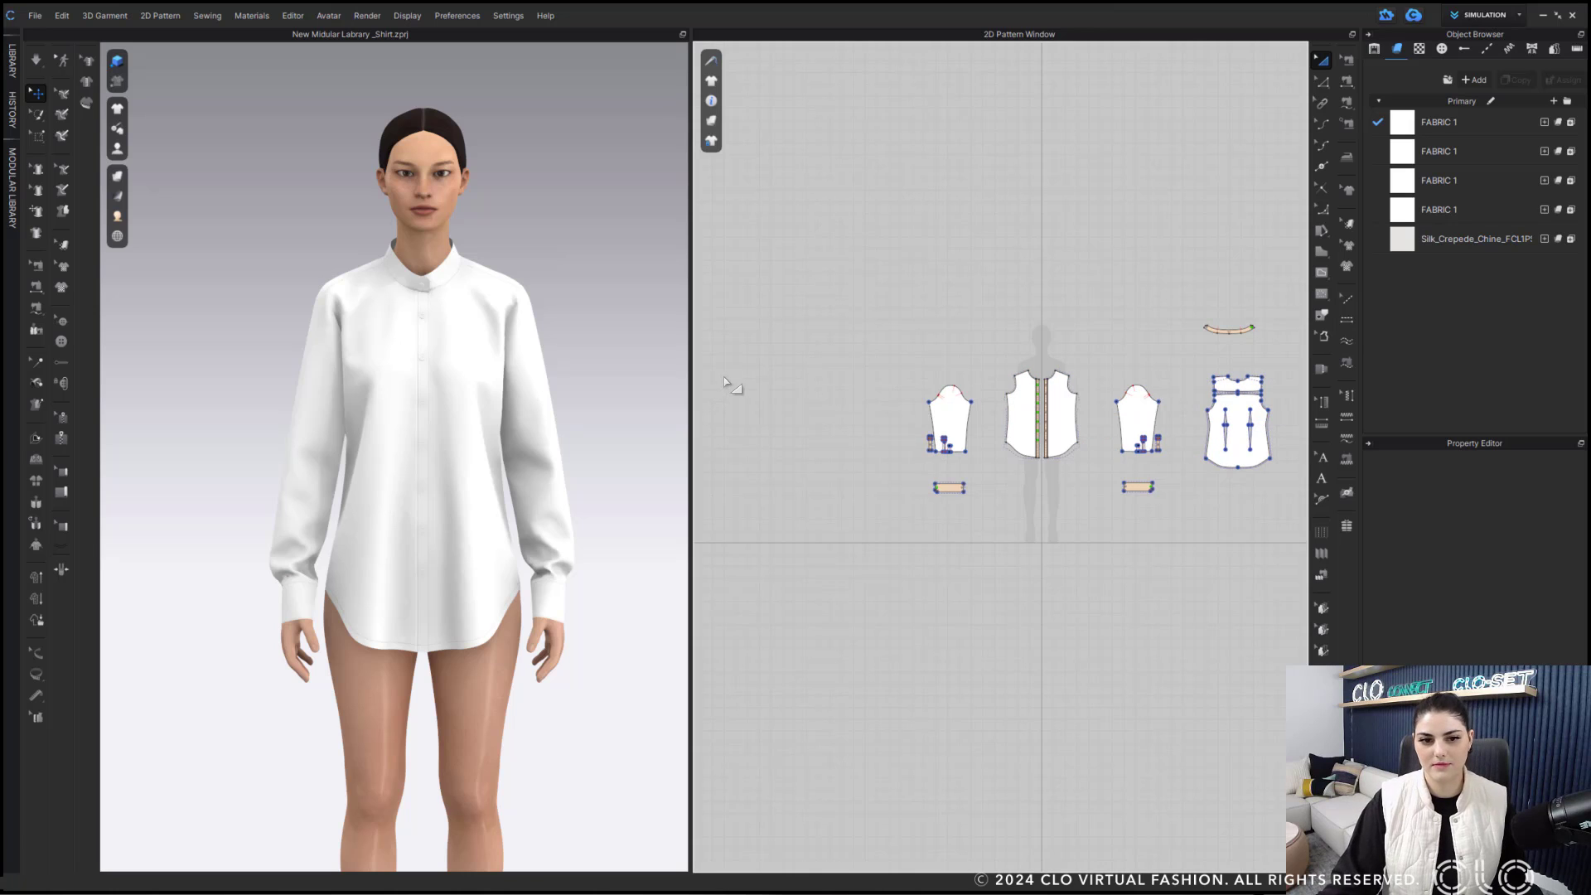
Step: Load the Practice > Button Down Shirts style, listing its Front Body, Back Body, Sleeves, Collar and Cuff blocks
left_click(15, 183)
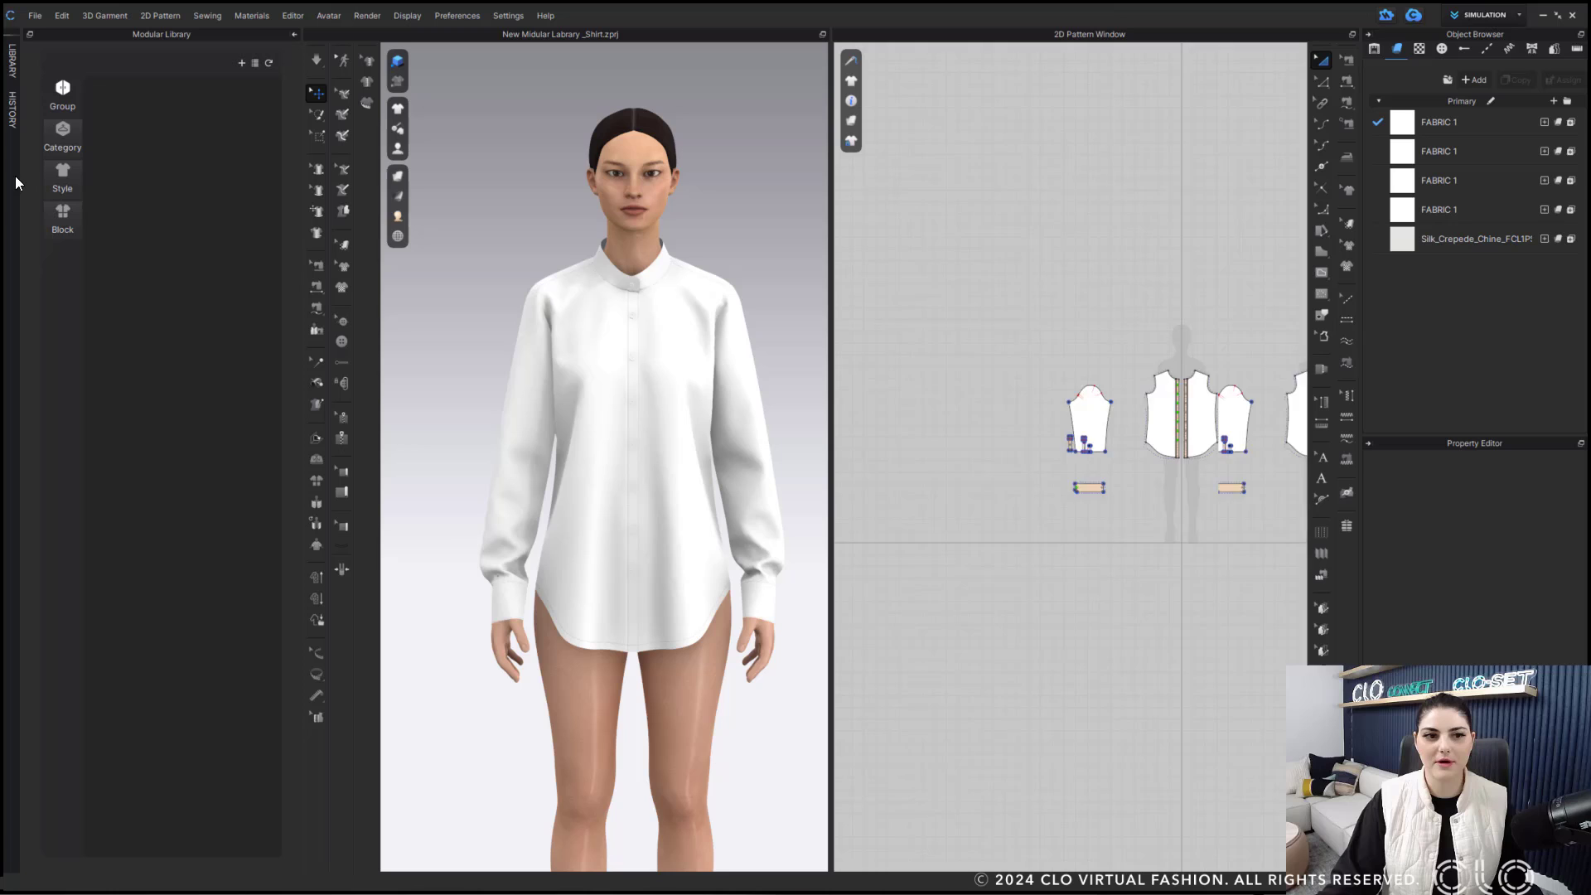
double_click(124, 193)
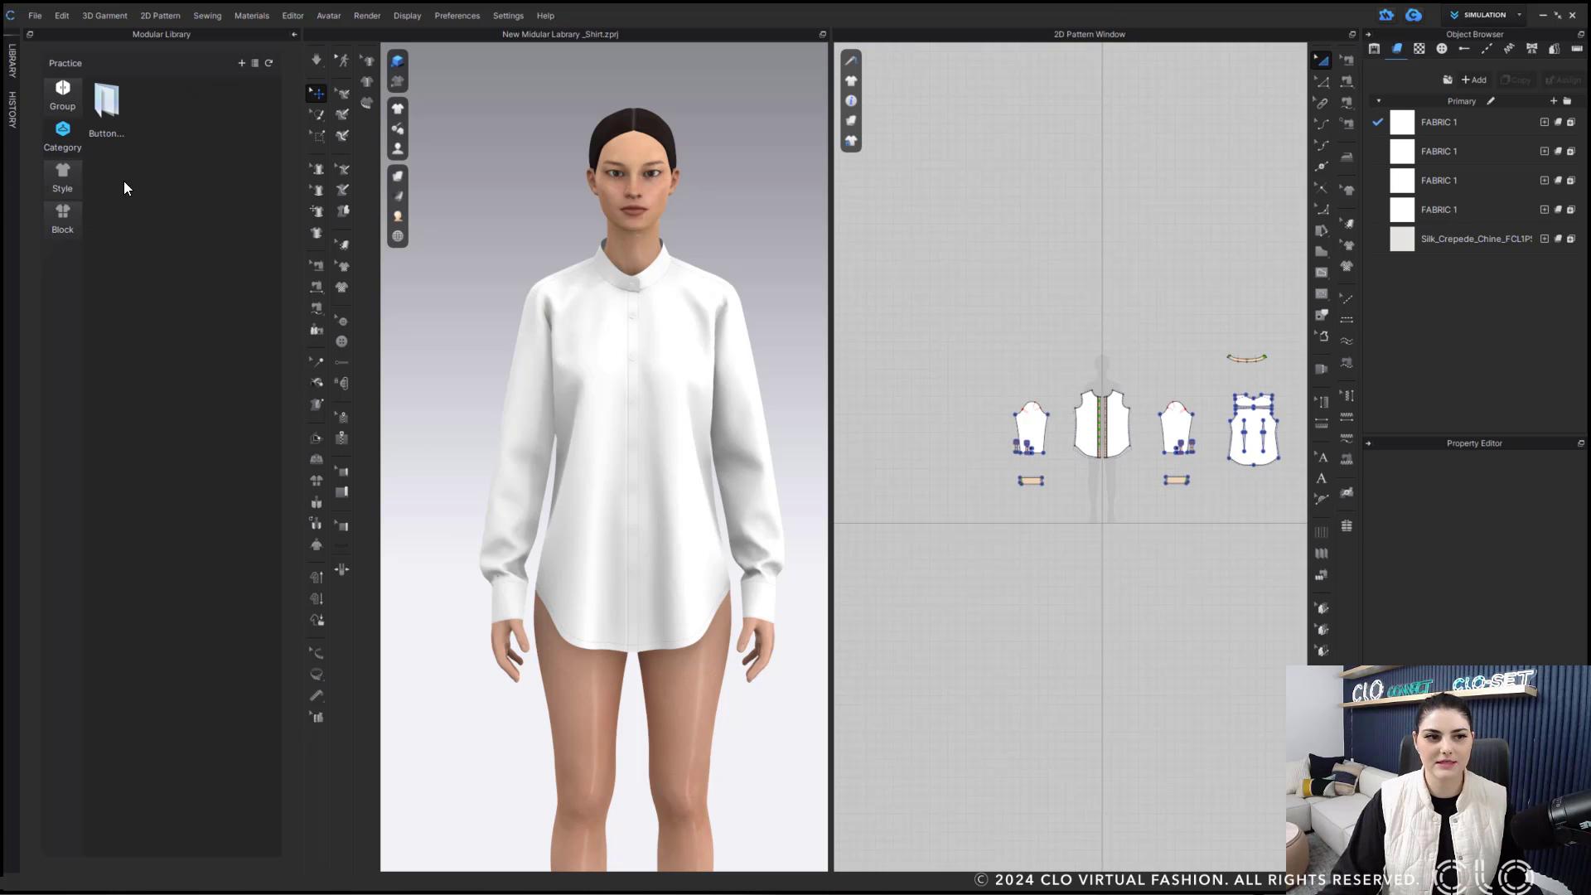
double_click(109, 107)
double_click(108, 108)
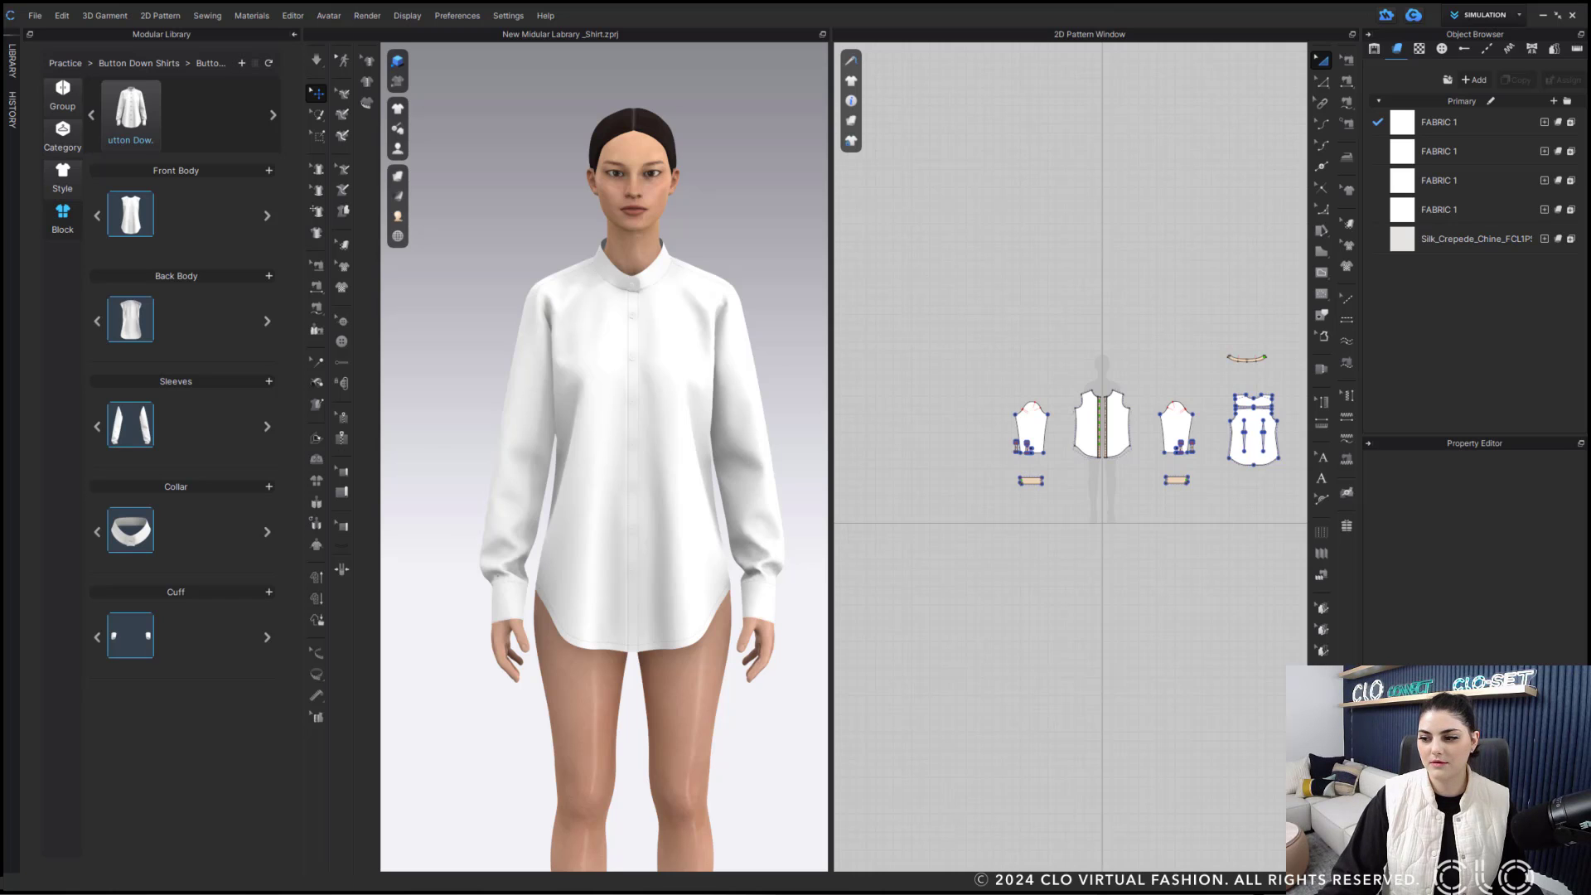
left_click_drag(1160, 170, 952, 163)
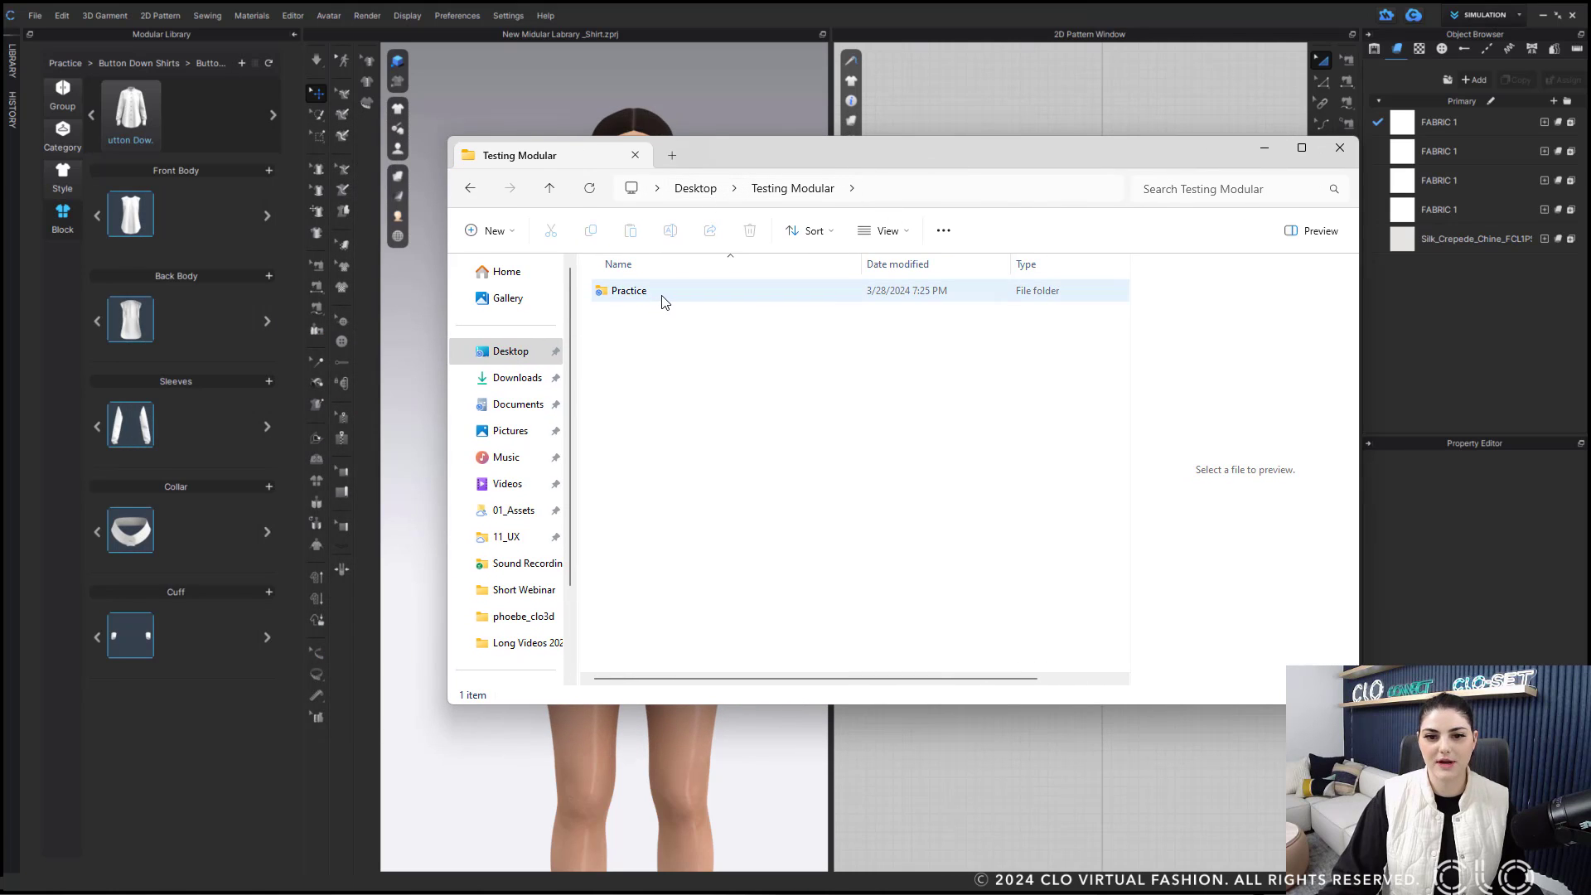
Step: Check the block files in Practice > Button Down Shirts, return to Testing Modular, then close File Explorer
double_click(629, 291)
double_click(693, 296)
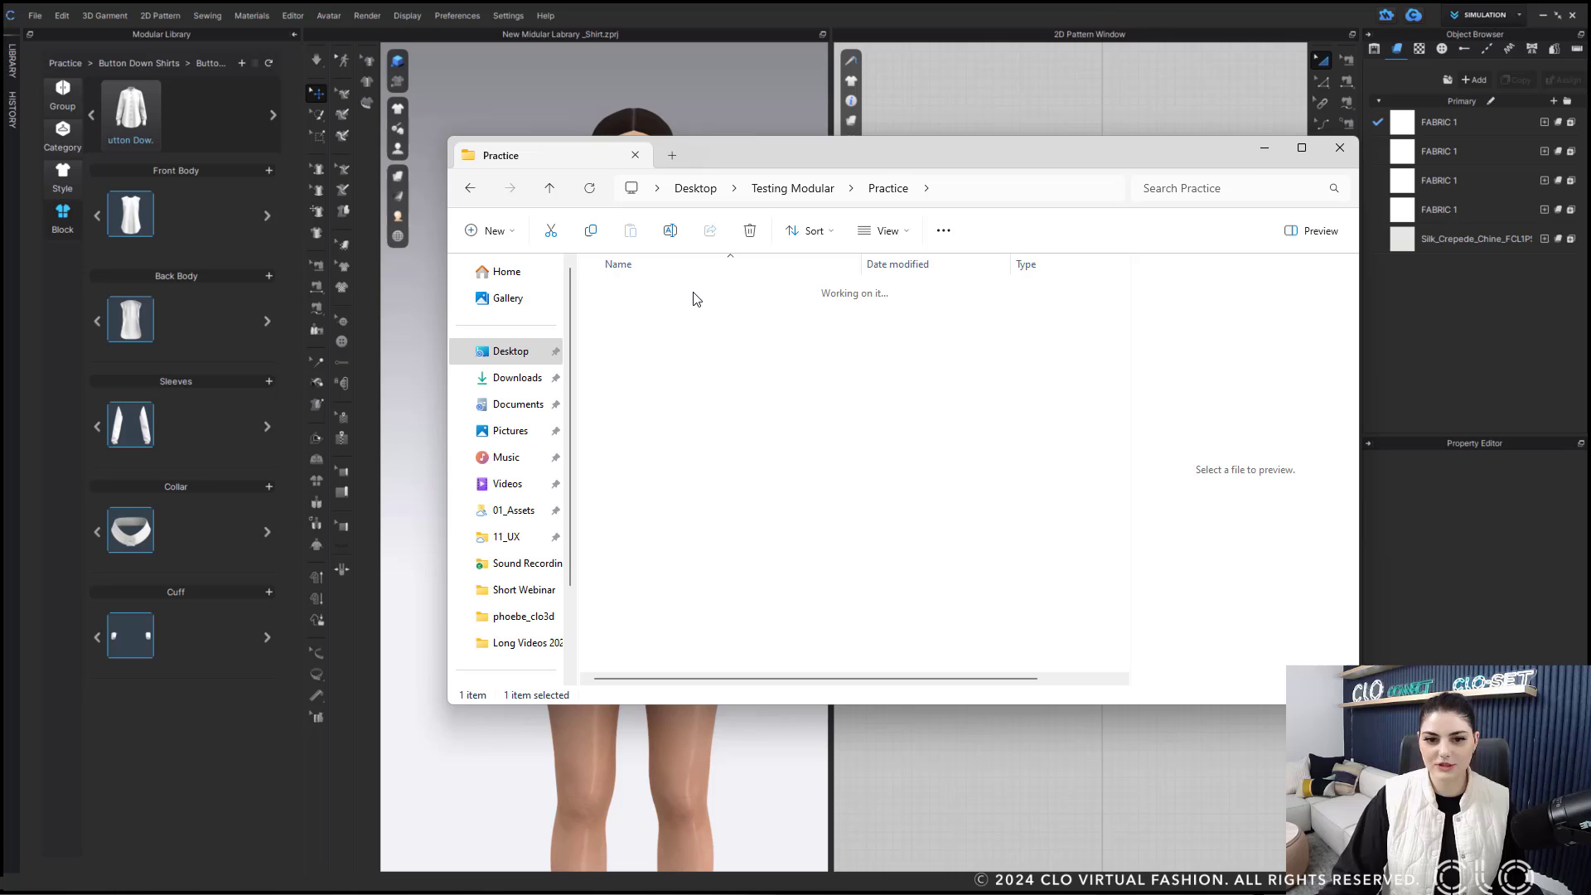
left_click(885, 191)
left_click(788, 191)
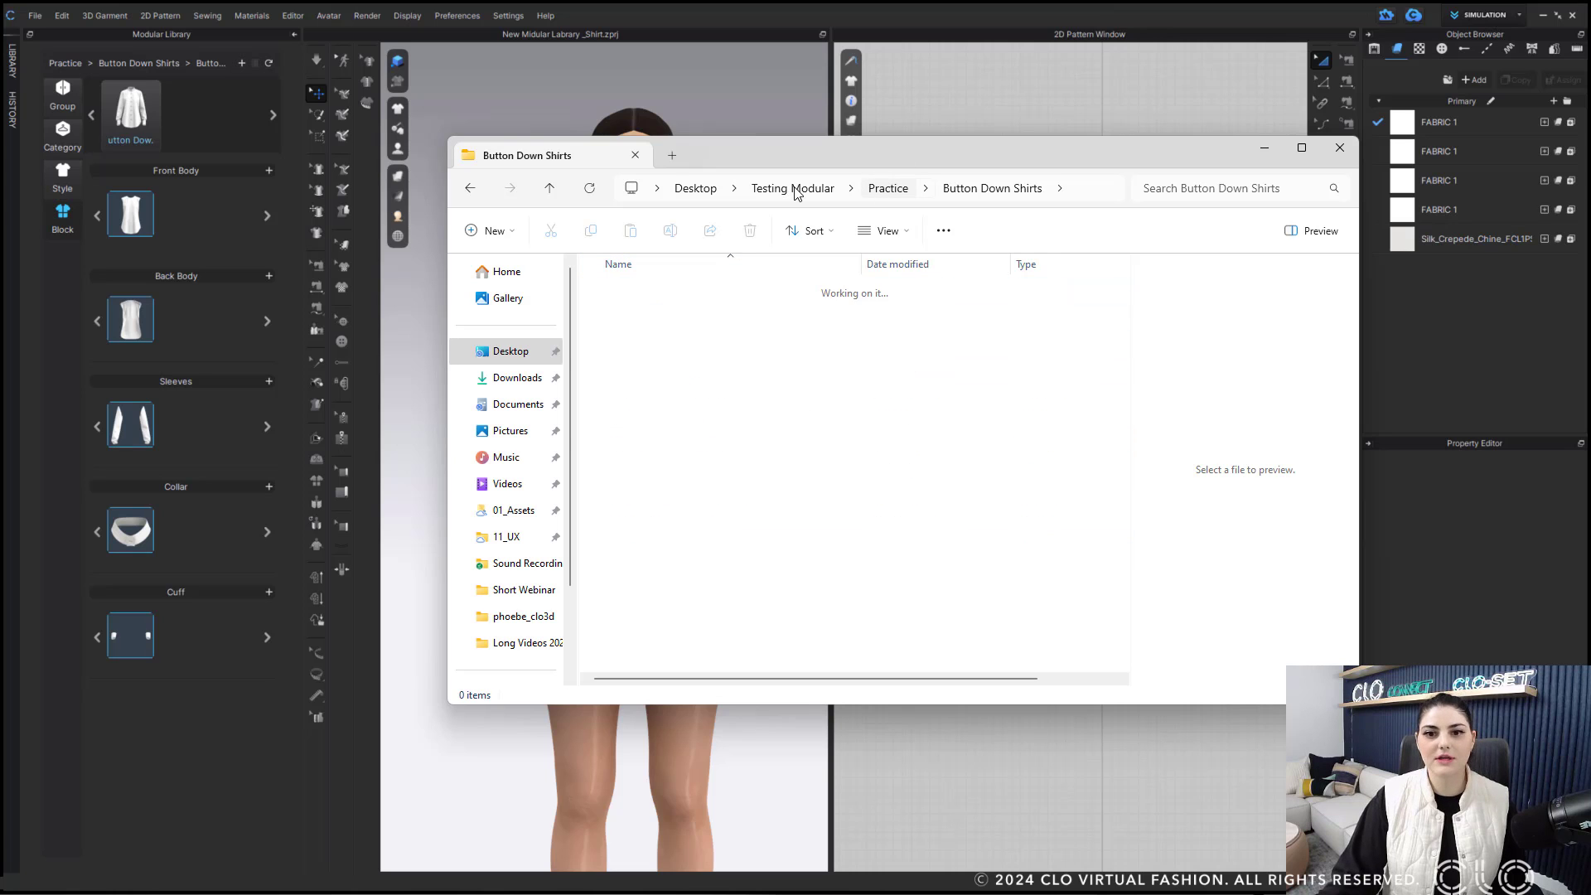
left_click(1340, 148)
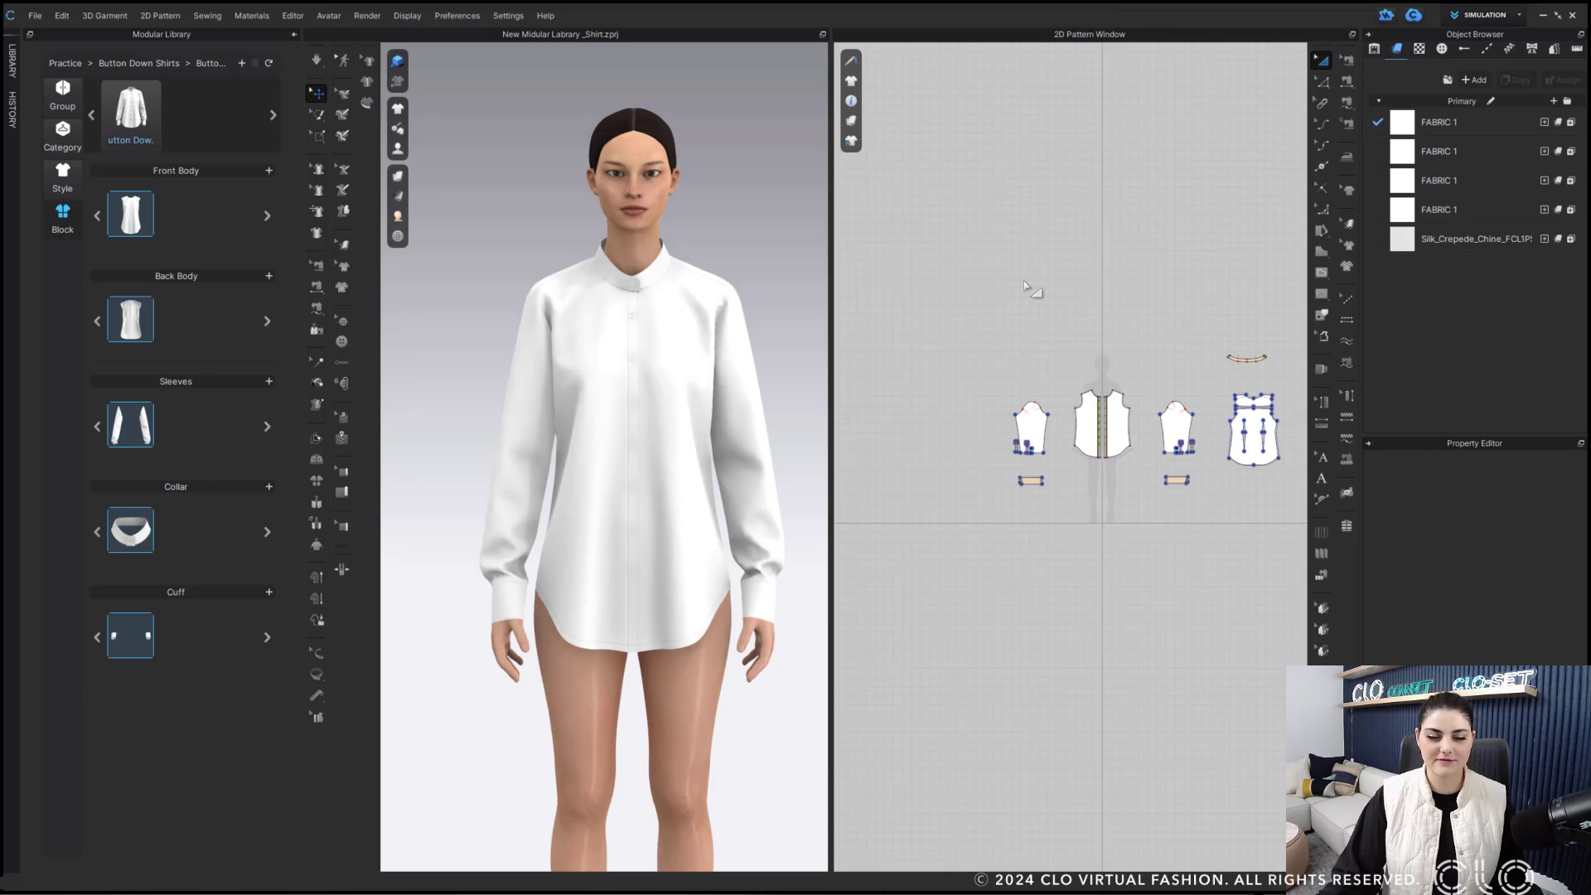